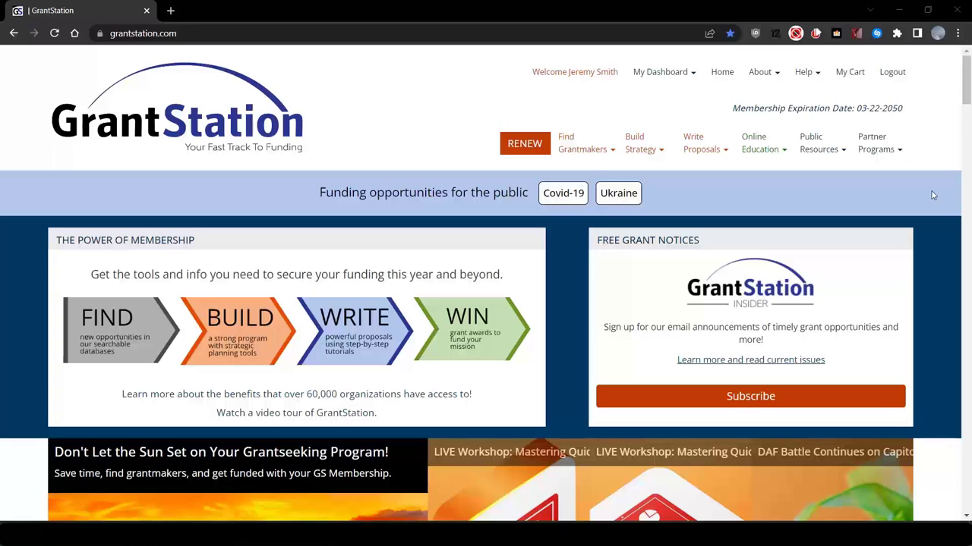
Open the California listing of grants and loans from the US State Government grantmakers section
{"action": "mouse_move", "coordinate": [584, 146]}
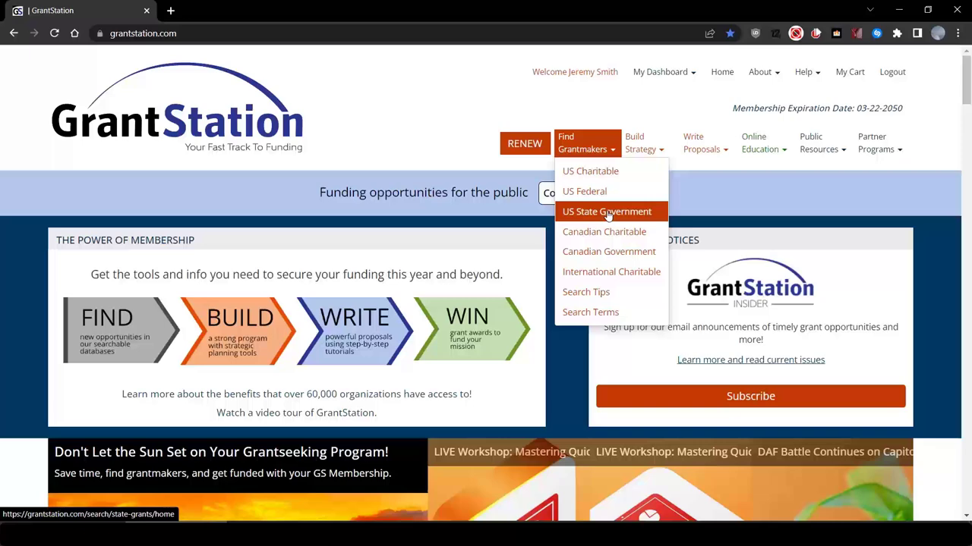
{"action": "left_click", "coordinate": [605, 212]}
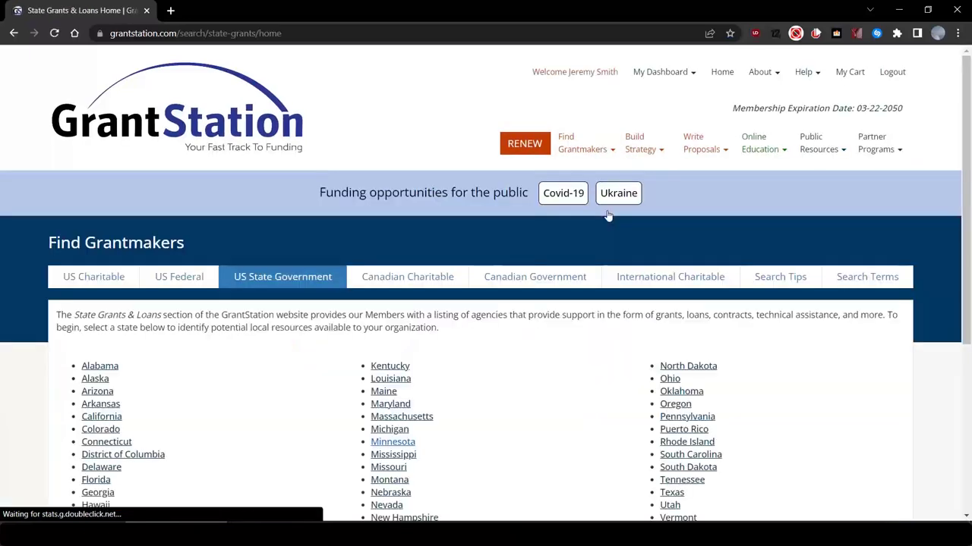
{"action": "left_click", "coordinate": [101, 416]}
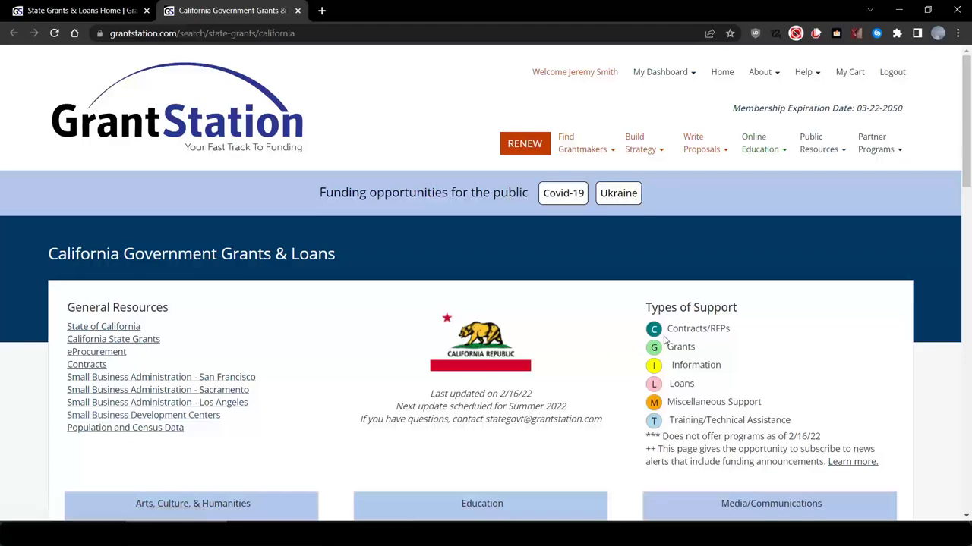
Open the Food and Agriculture agency's grant site from the Sciences/Social Sciences category on the California page
{"action": "scroll", "coordinate": [663, 341], "scroll_direction": "down", "scroll_amount": 2}
{"action": "scroll", "coordinate": [663, 341], "scroll_direction": "down", "scroll_amount": 3}
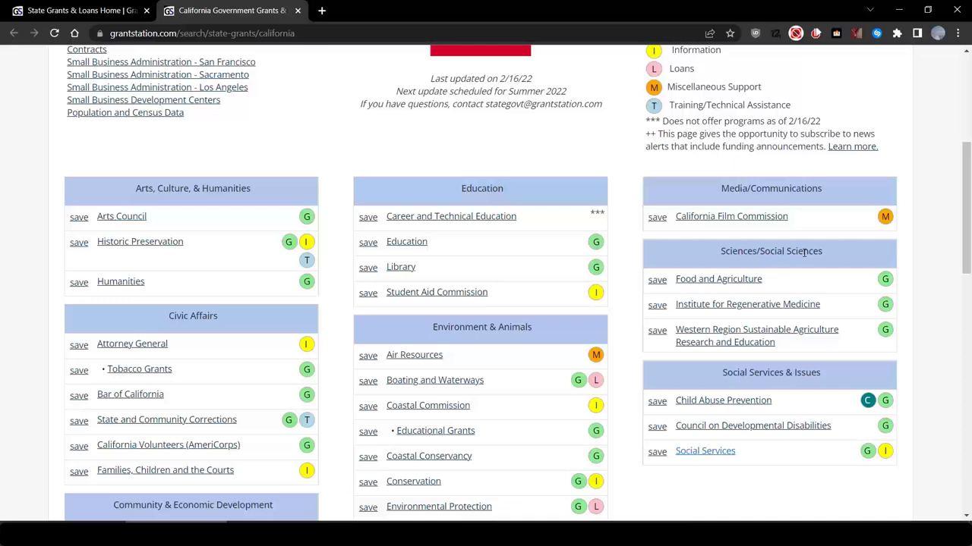
{"action": "left_click_drag", "start_coordinate": [788, 283], "coordinate": [676, 295]}
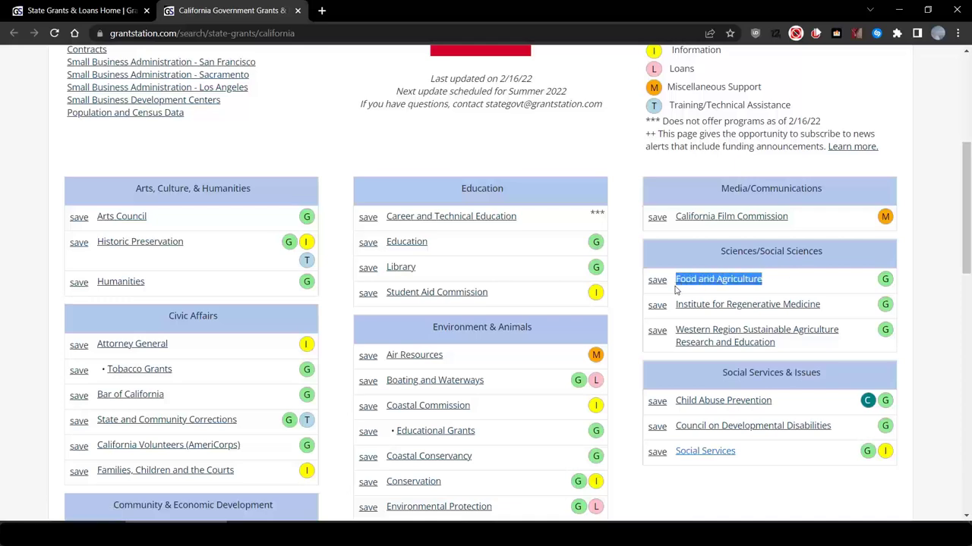
{"action": "left_click", "coordinate": [746, 281]}
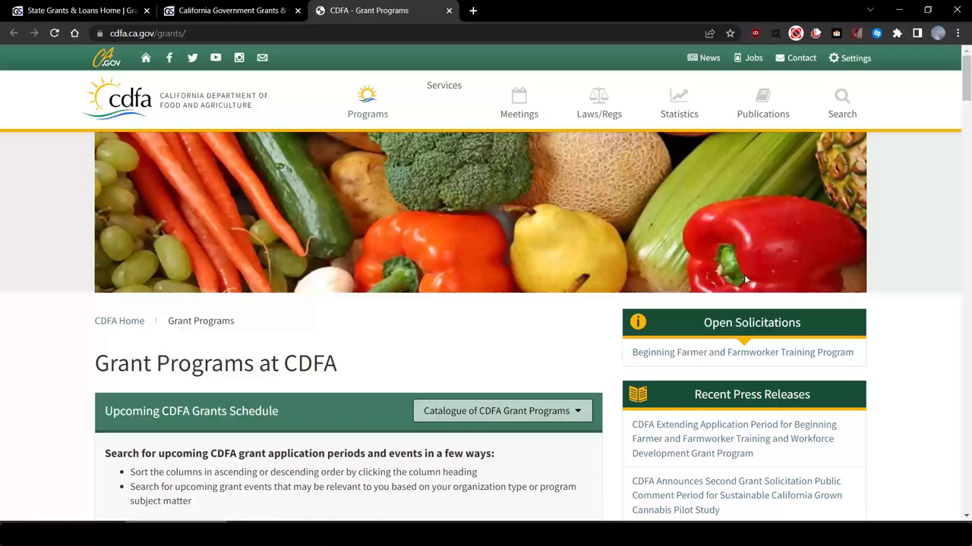
Review the CDFA grants page, including the upcoming grants schedule and the catalogue of grant programs
{"action": "scroll", "coordinate": [536, 357], "scroll_direction": "down", "scroll_amount": 1}
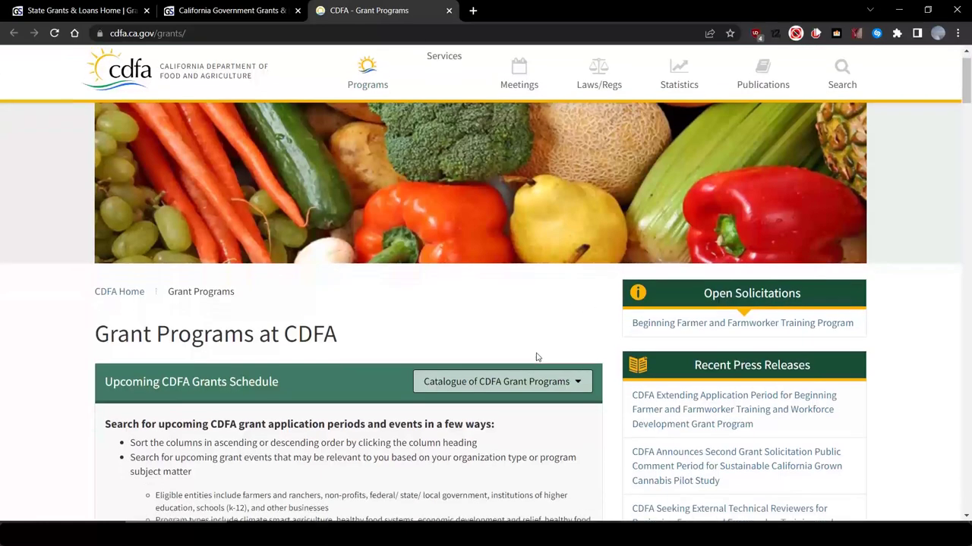
{"action": "scroll", "coordinate": [535, 357], "scroll_direction": "down", "scroll_amount": 5}
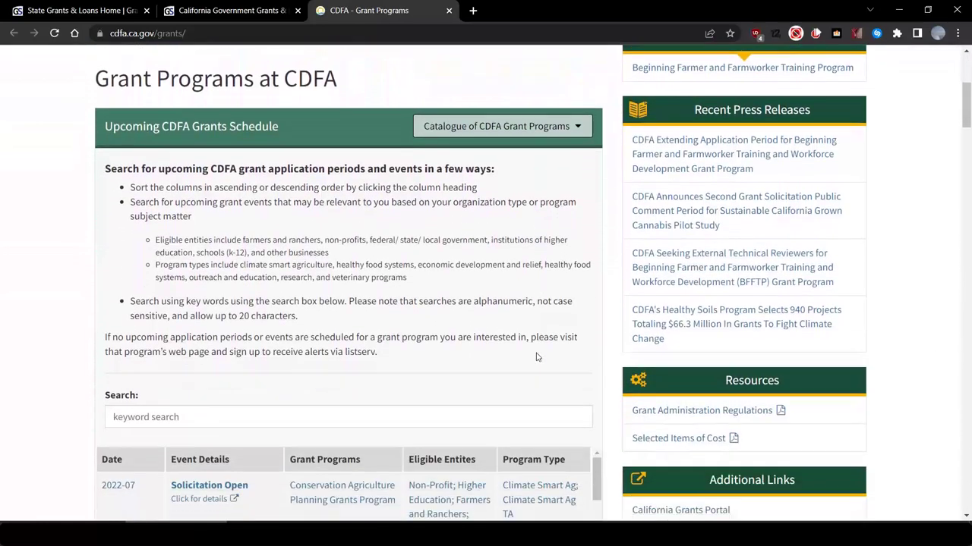
{"action": "scroll", "coordinate": [536, 357], "scroll_direction": "down", "scroll_amount": 4}
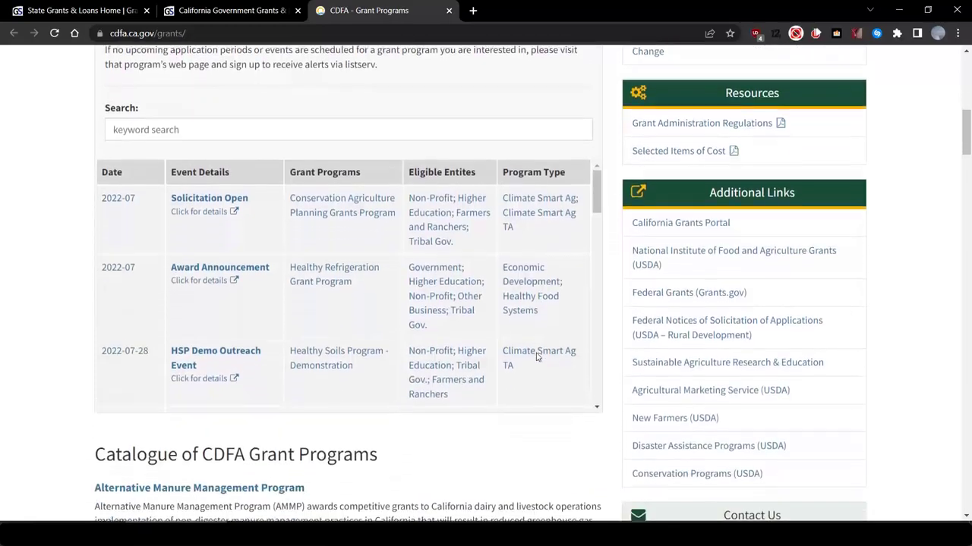
{"action": "scroll", "coordinate": [535, 356], "scroll_direction": "down", "scroll_amount": 2}
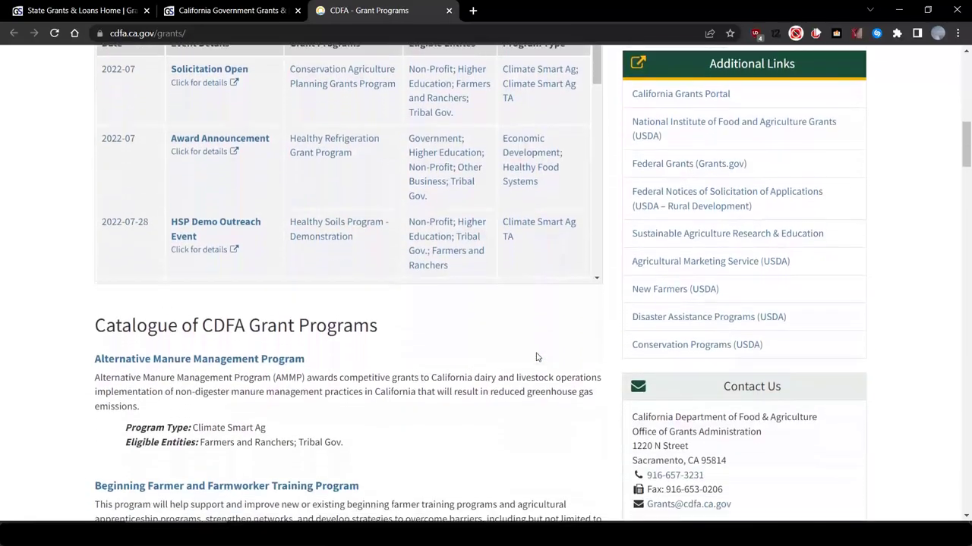
{"action": "scroll", "coordinate": [536, 357], "scroll_direction": "down", "scroll_amount": 4}
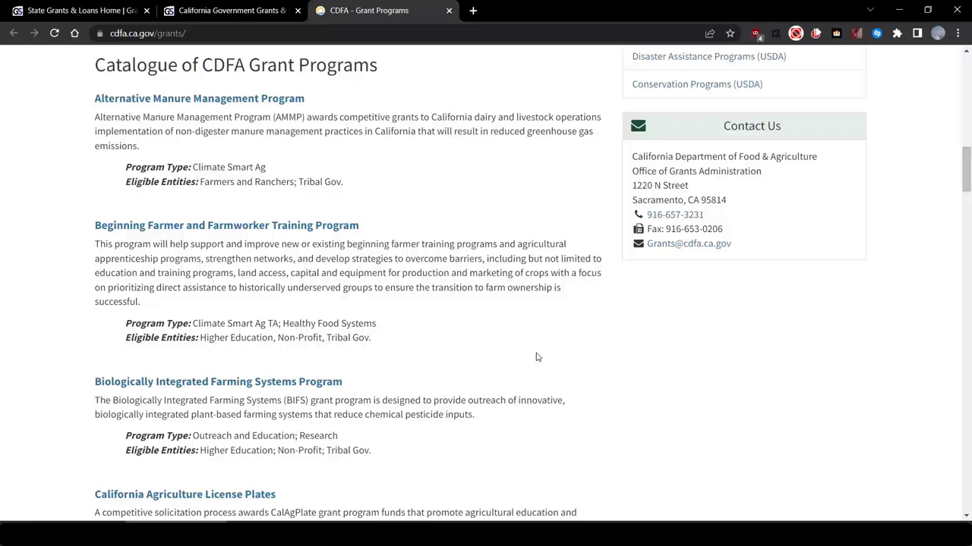
{"action": "scroll", "coordinate": [536, 356], "scroll_direction": "down", "scroll_amount": 2}
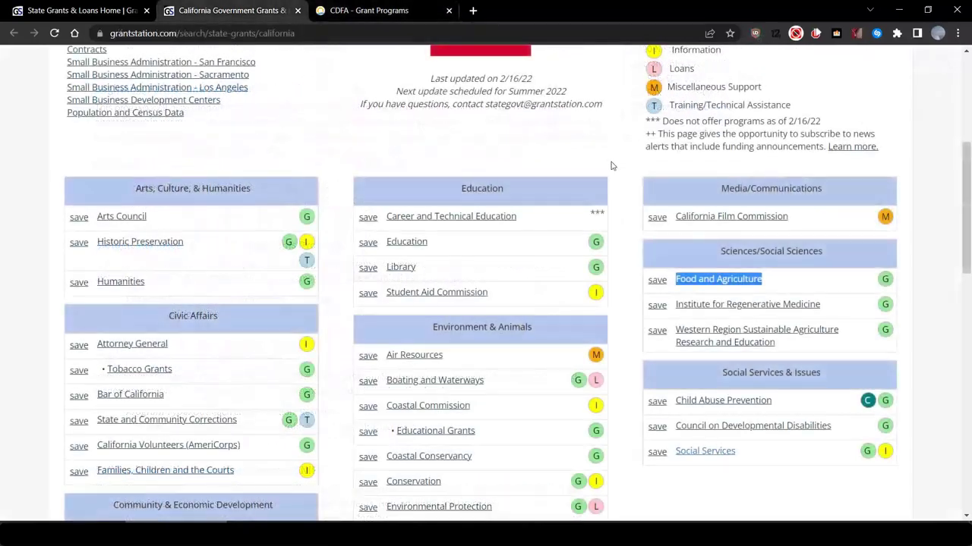
Examine the agencies listed under Social Services & Issues on the California Government Grants & Loans page
{"action": "scroll", "coordinate": [751, 228], "scroll_direction": "down", "scroll_amount": 2}
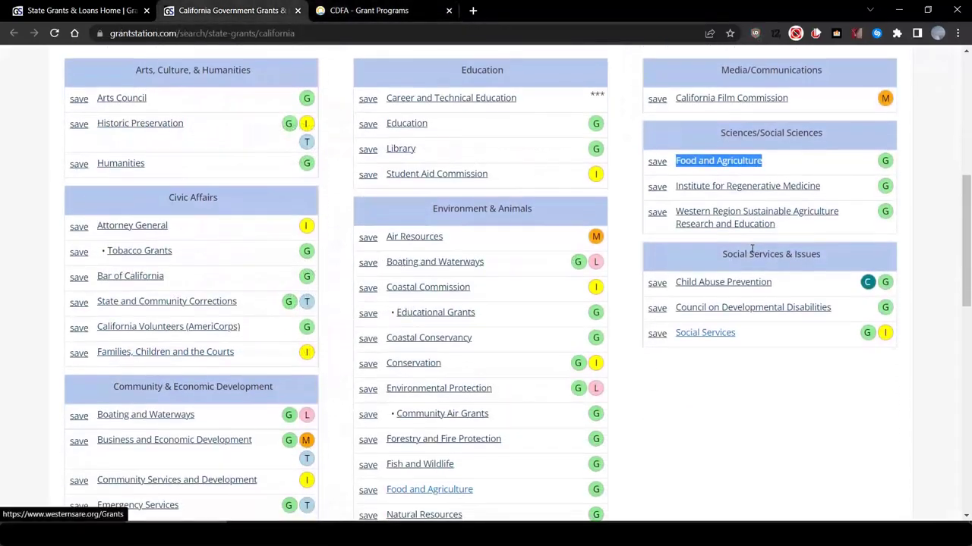
{"action": "left_click_drag", "start_coordinate": [829, 251], "coordinate": [721, 252]}
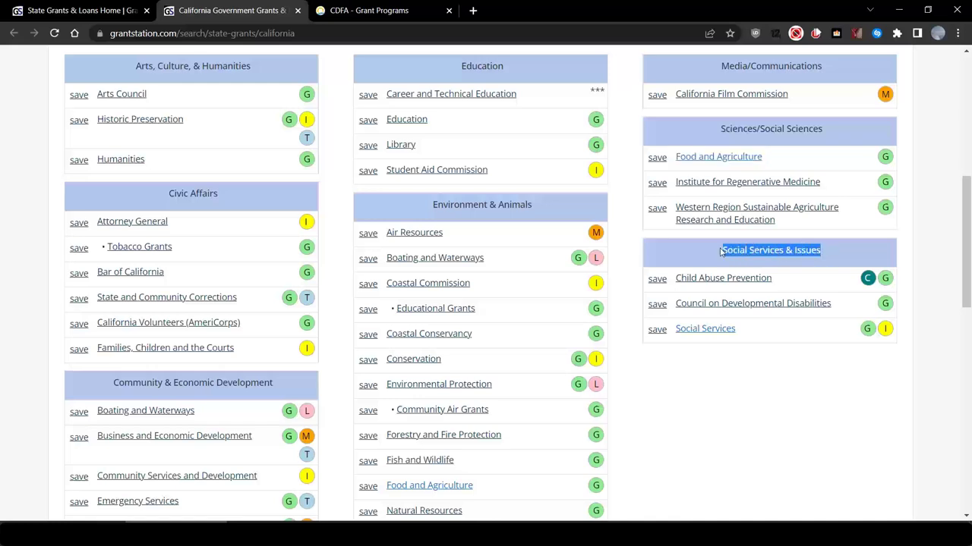
{"action": "left_click", "coordinate": [828, 251]}
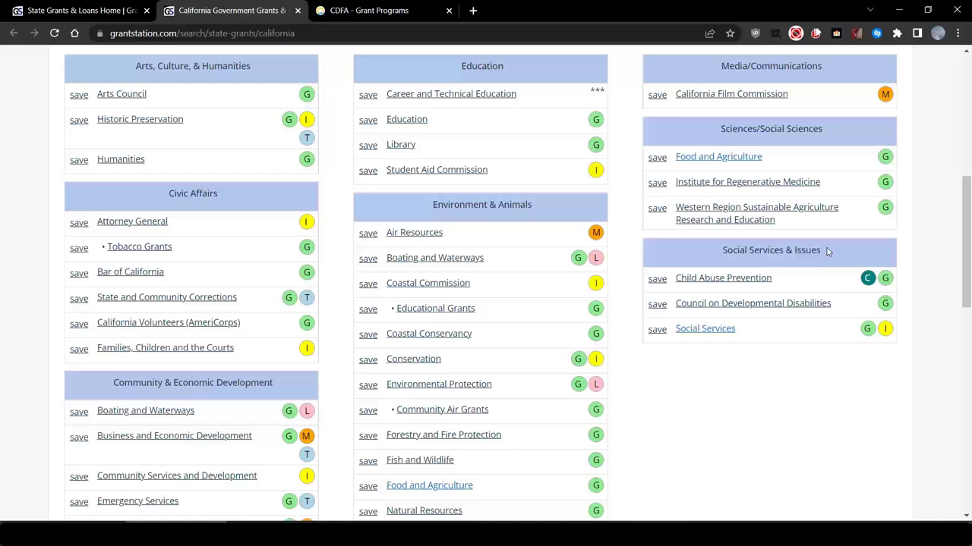
{"action": "scroll", "coordinate": [828, 252], "scroll_direction": "up", "scroll_amount": 6}
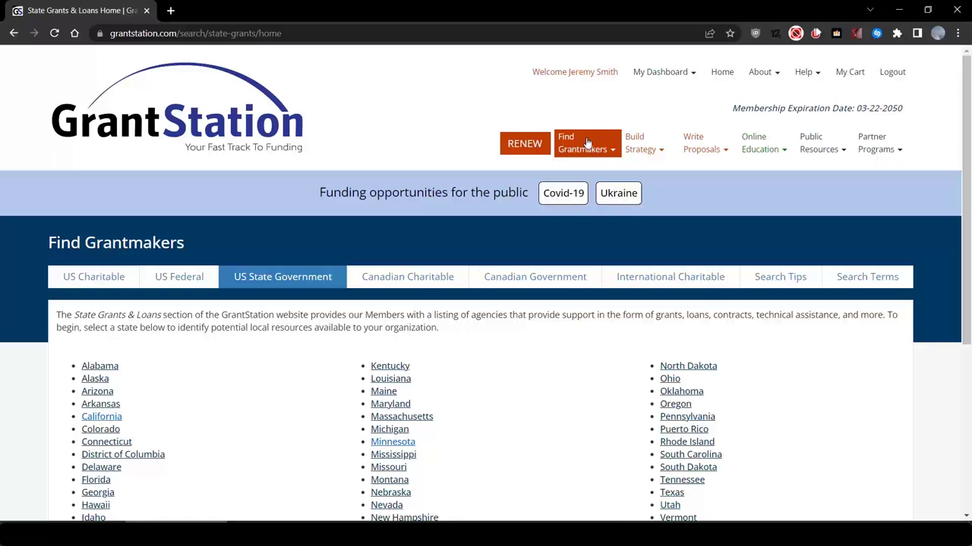
Search the US Federal grants by the funding agency National Institute of Food and Agriculture under the Department of Agriculture
{"action": "mouse_move", "coordinate": [586, 142]}
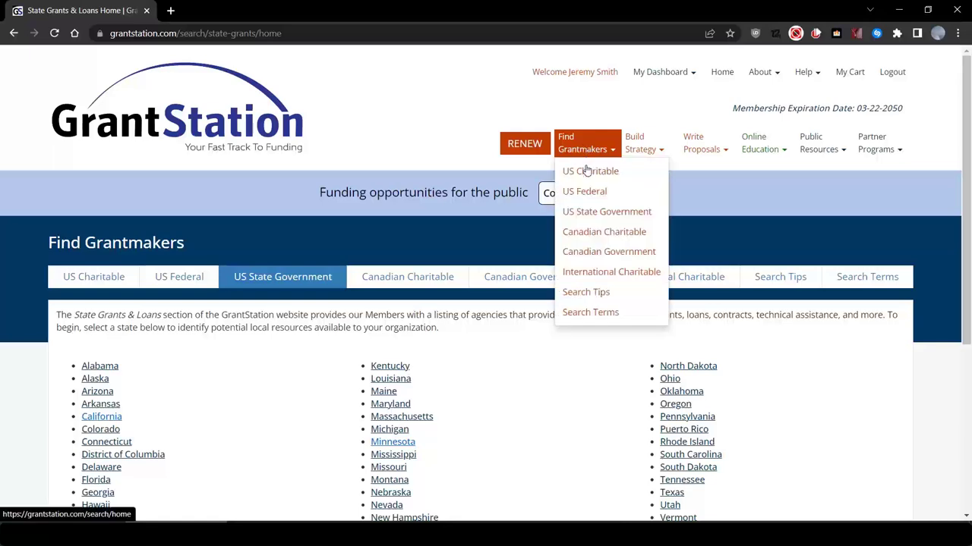
{"action": "left_click", "coordinate": [585, 189]}
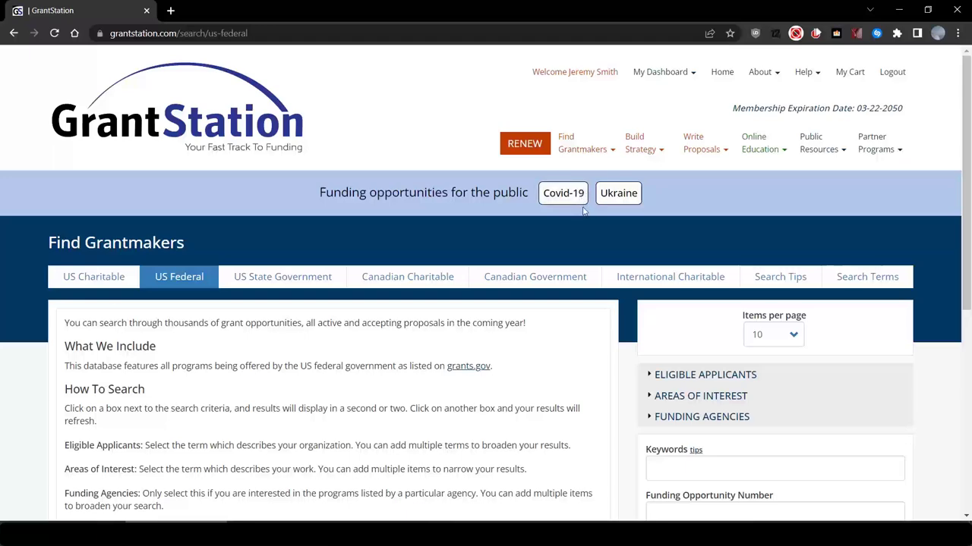
{"action": "scroll", "coordinate": [786, 324], "scroll_direction": "down", "scroll_amount": 2}
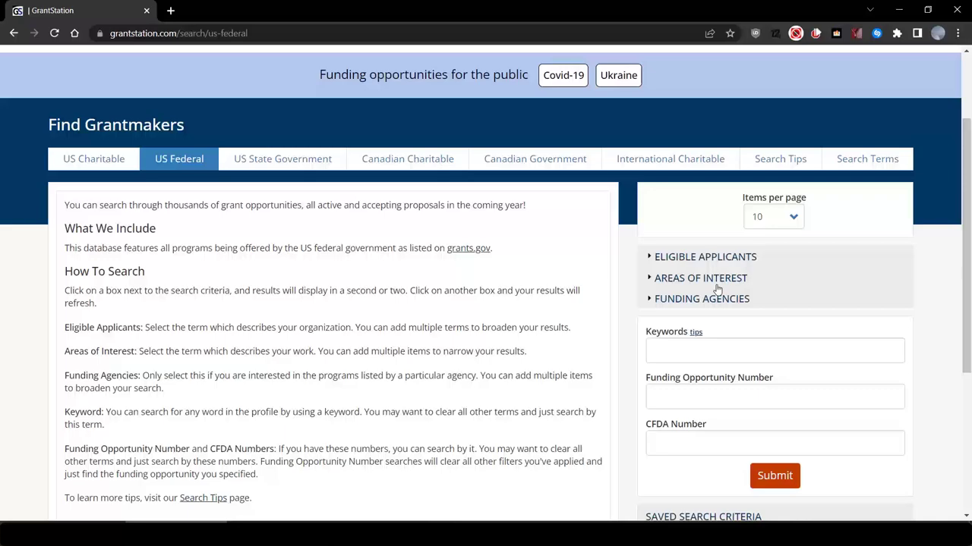
{"action": "left_click", "coordinate": [666, 293]}
{"action": "scroll", "coordinate": [810, 341], "scroll_direction": "down", "scroll_amount": 1}
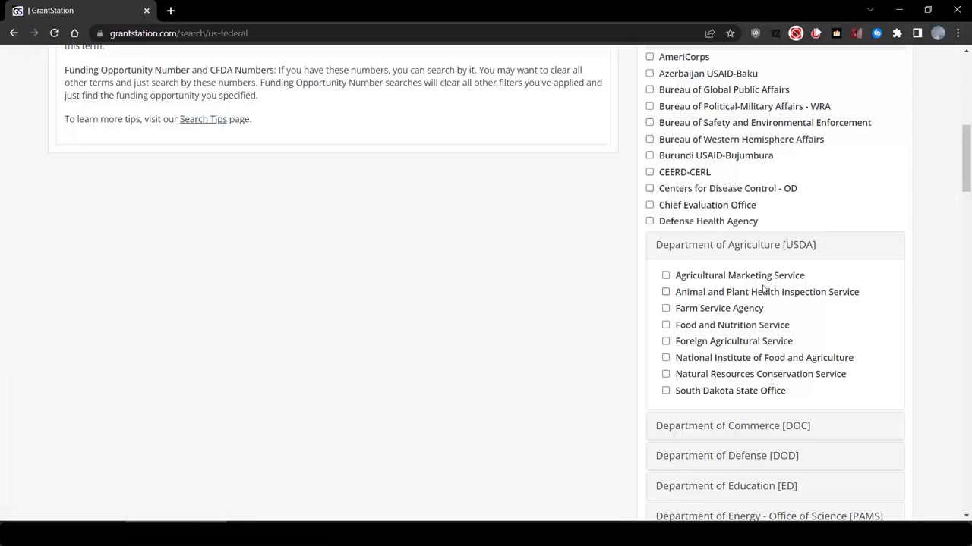
{"action": "left_click", "coordinate": [665, 358]}
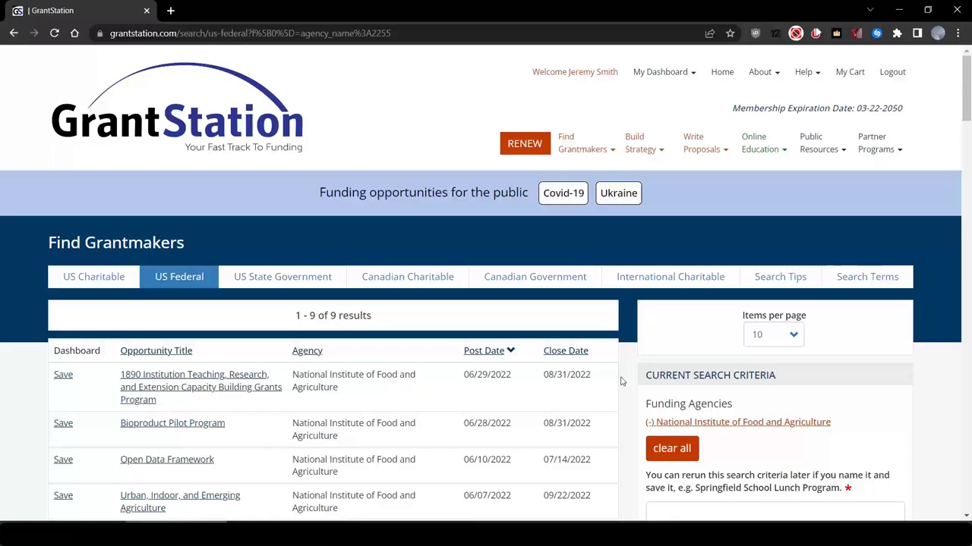
Review the federal opportunities listed for the National Institute of Food and Agriculture, with their post and close dates
{"action": "scroll", "coordinate": [621, 381], "scroll_direction": "down", "scroll_amount": 3}
{"action": "scroll", "coordinate": [621, 381], "scroll_direction": "down", "scroll_amount": 4}
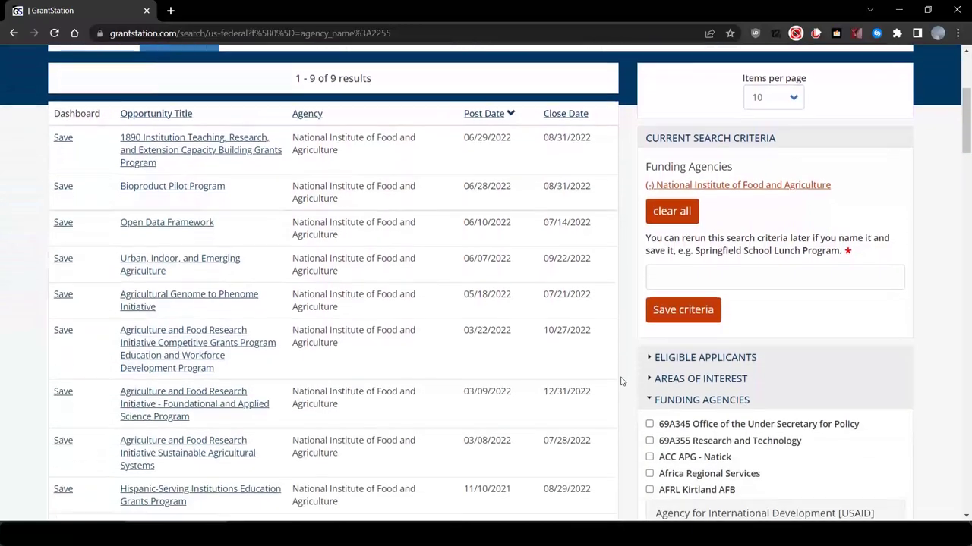
{"action": "scroll", "coordinate": [621, 381], "scroll_direction": "up", "scroll_amount": 3}
{"action": "scroll", "coordinate": [621, 381], "scroll_direction": "up", "scroll_amount": 1}
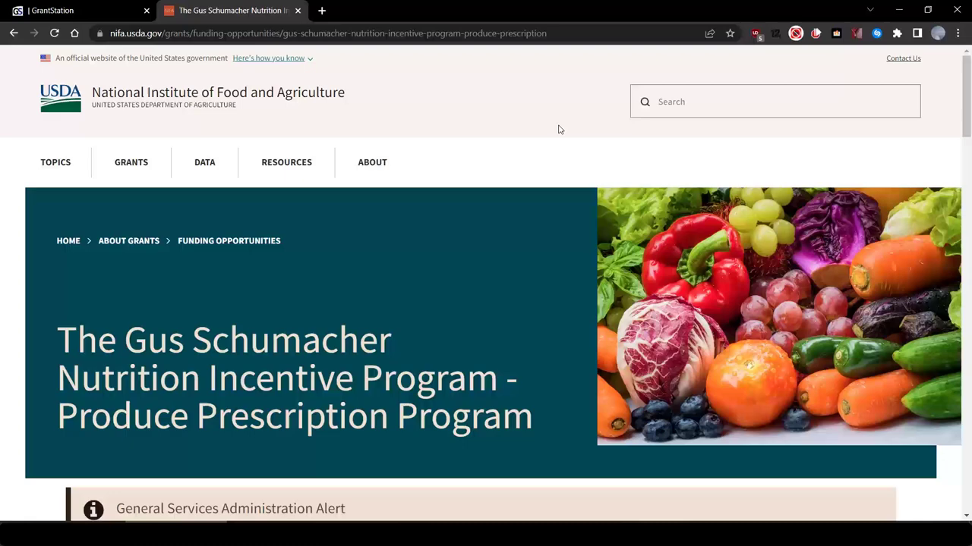
Read the Gus Schumacher Nutrition Incentive Program - Produce Prescription Program page for its objective, eligibility and closing date
{"action": "scroll", "coordinate": [558, 129], "scroll_direction": "down", "scroll_amount": 5}
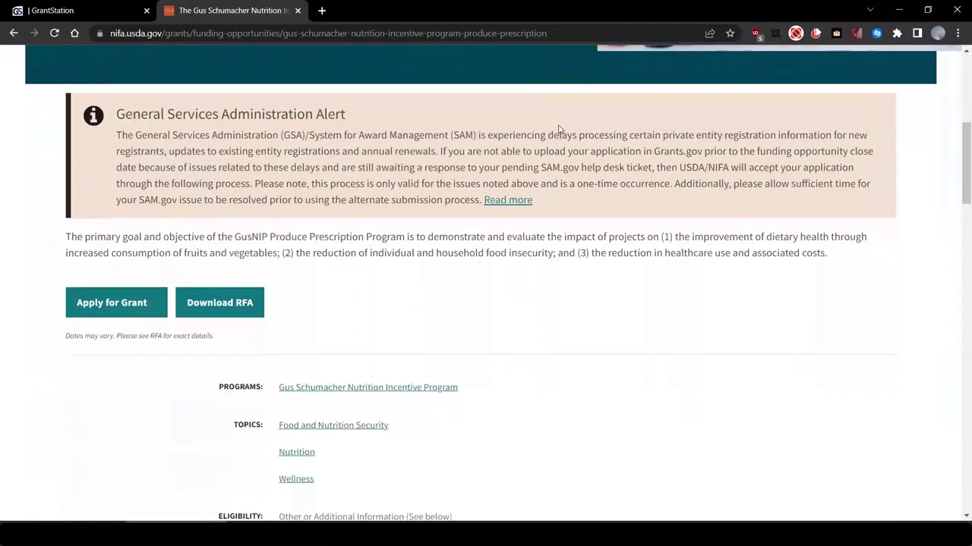
{"action": "scroll", "coordinate": [558, 129], "scroll_direction": "down", "scroll_amount": 4}
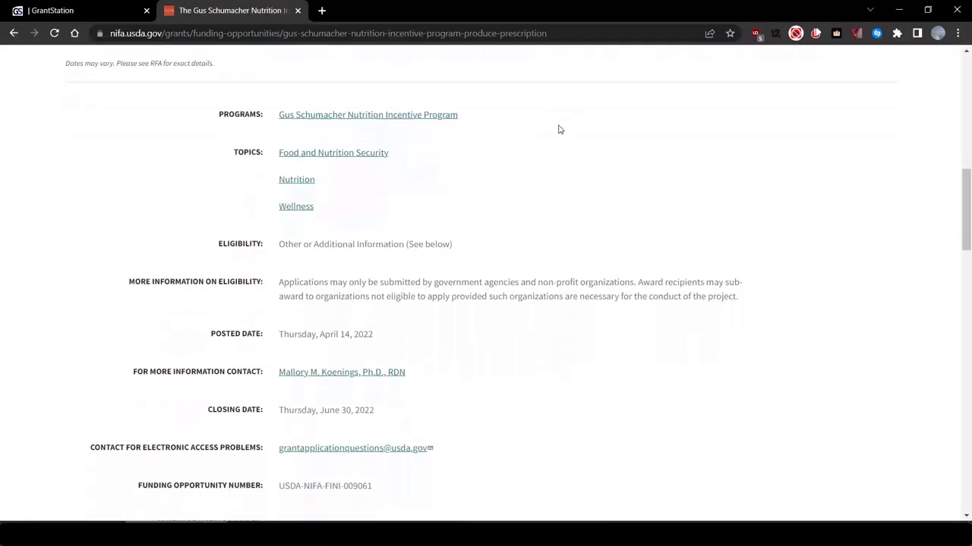
{"action": "scroll", "coordinate": [559, 130], "scroll_direction": "down", "scroll_amount": 3}
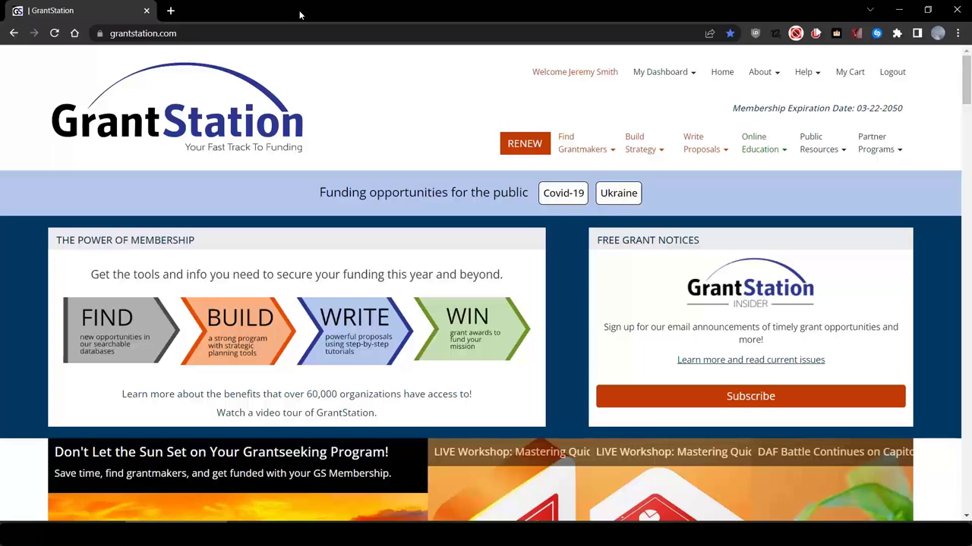
Search the US Charitable grantmakers with the geographic scope set to California plus national grantmakers who give across all states
{"action": "left_click", "coordinate": [607, 152]}
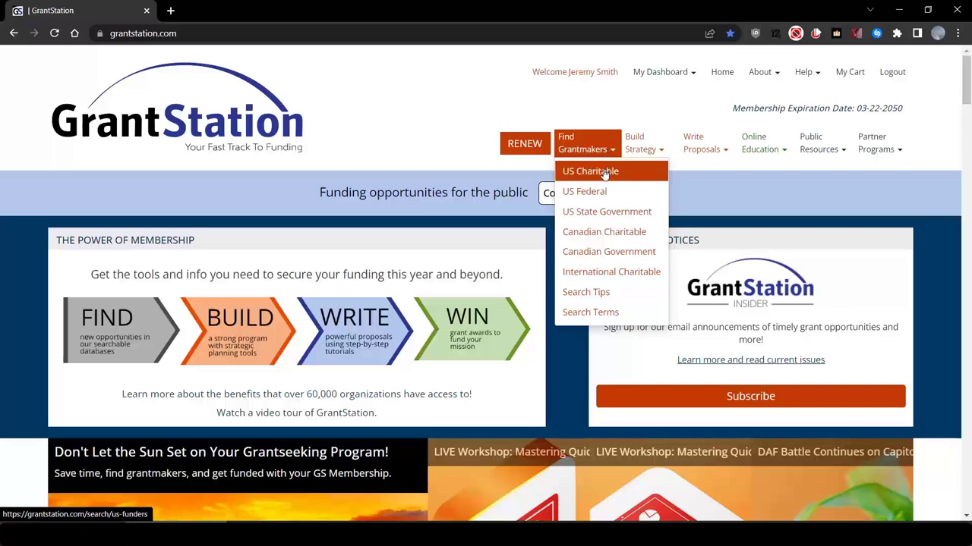
{"action": "left_click", "coordinate": [602, 173]}
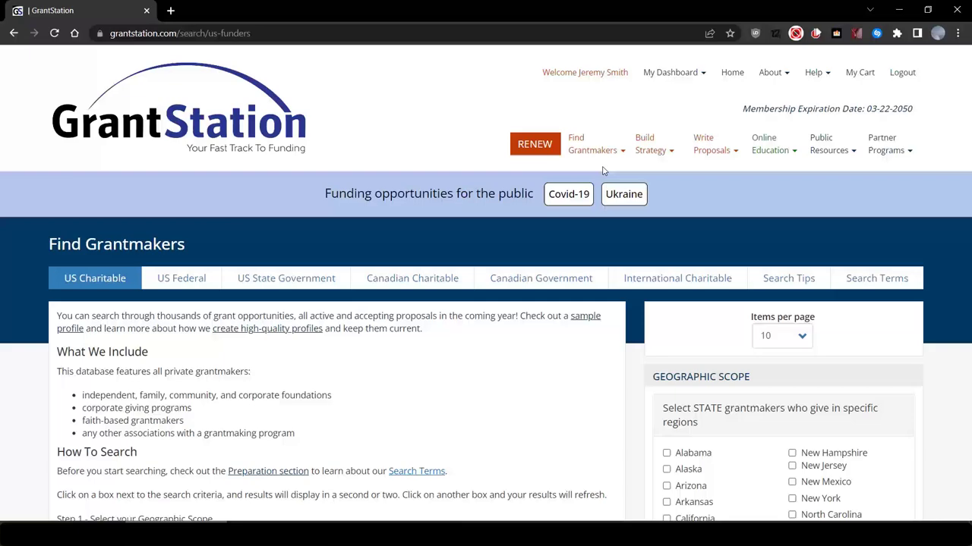
{"action": "scroll", "coordinate": [603, 171], "scroll_direction": "down", "scroll_amount": 3}
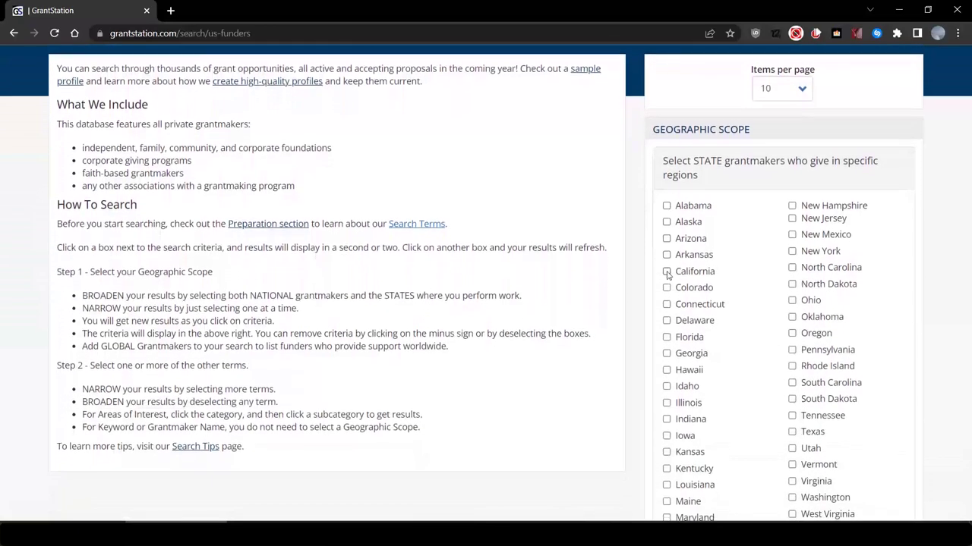
{"action": "left_click", "coordinate": [667, 282]}
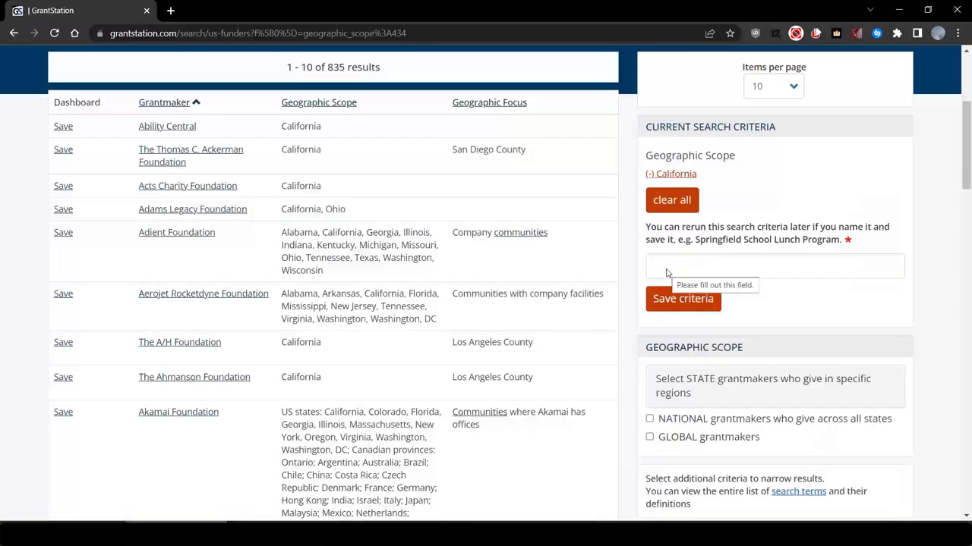
{"action": "scroll", "coordinate": [666, 274], "scroll_direction": "down", "scroll_amount": 1}
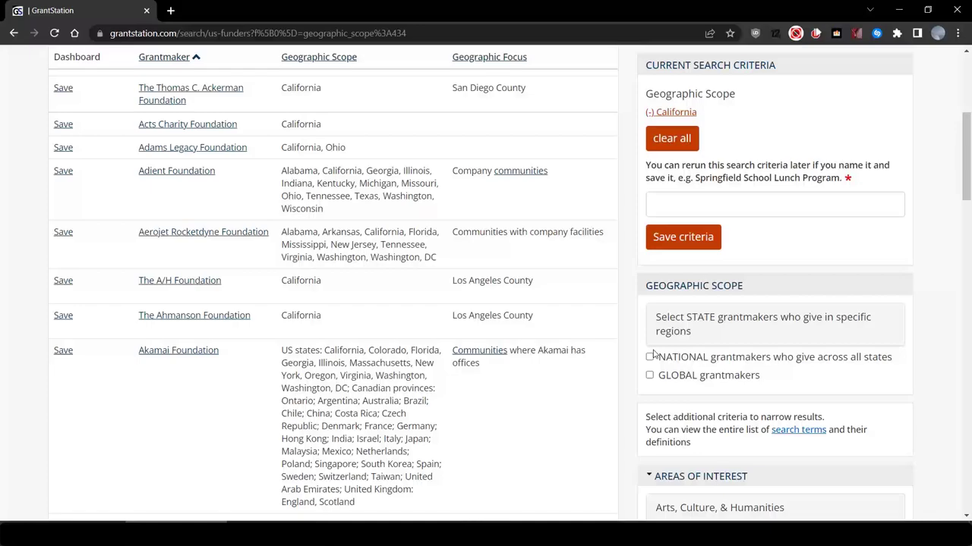
{"action": "left_click", "coordinate": [650, 357]}
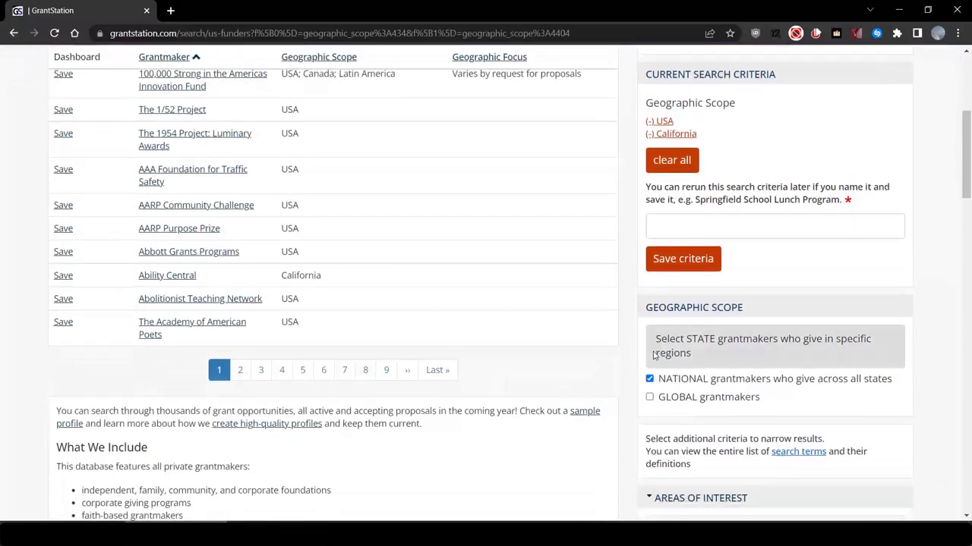
Narrow the charitable grantmaker results to the Food Access/Food Security area of interest under Social Services & Issues
{"action": "scroll", "coordinate": [652, 355], "scroll_direction": "down", "scroll_amount": 3}
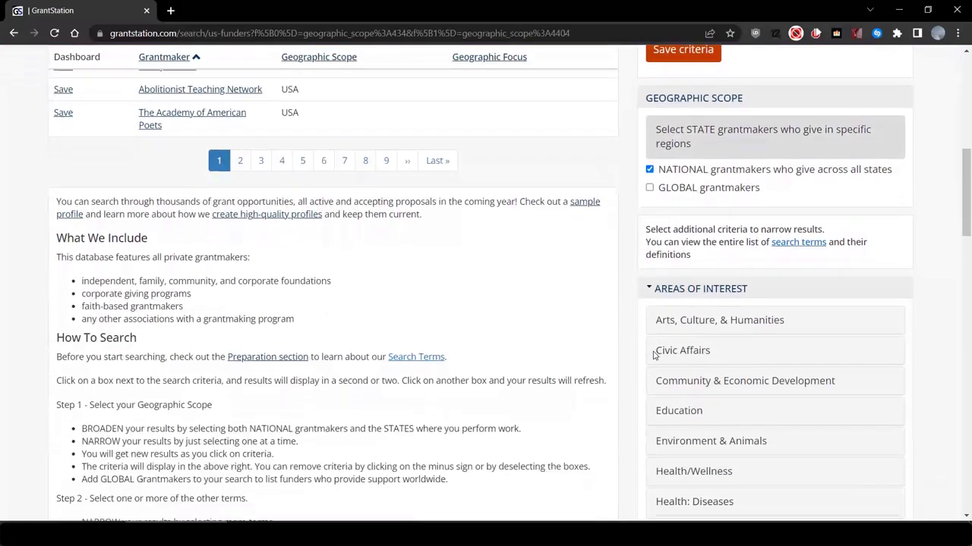
{"action": "scroll", "coordinate": [653, 355], "scroll_direction": "down", "scroll_amount": 2}
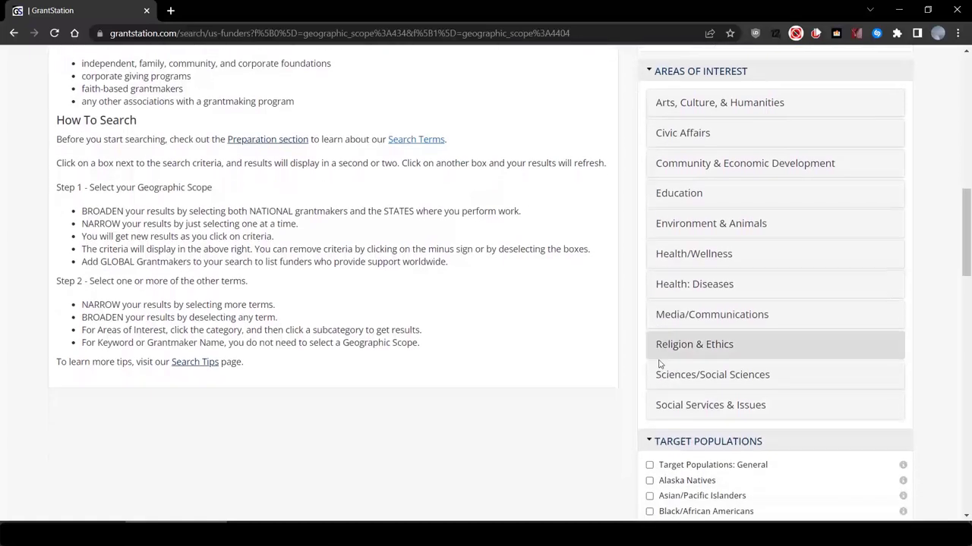
{"action": "scroll", "coordinate": [707, 391], "scroll_direction": "down", "scroll_amount": 1}
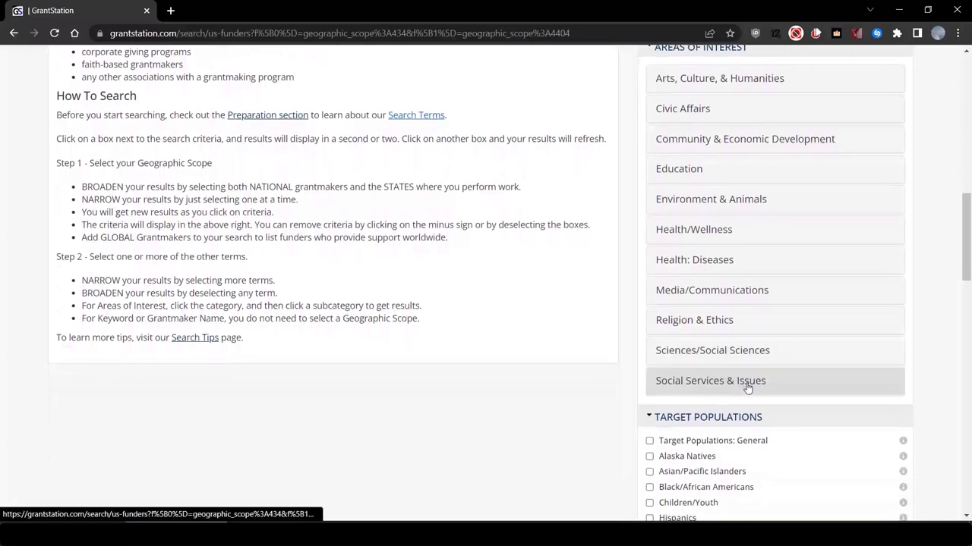
{"action": "left_click", "coordinate": [748, 381]}
{"action": "scroll", "coordinate": [748, 388], "scroll_direction": "down", "scroll_amount": 3}
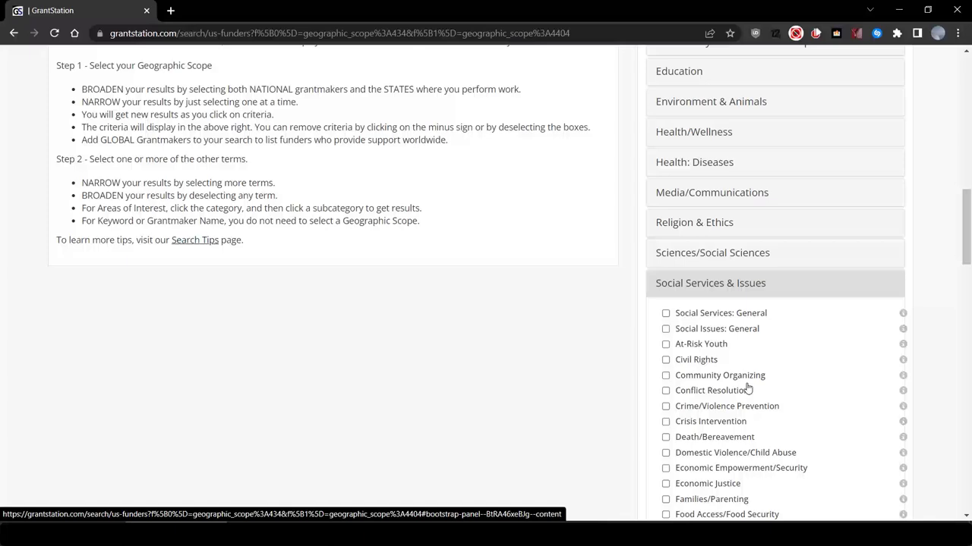
{"action": "scroll", "coordinate": [748, 388], "scroll_direction": "down", "scroll_amount": 1}
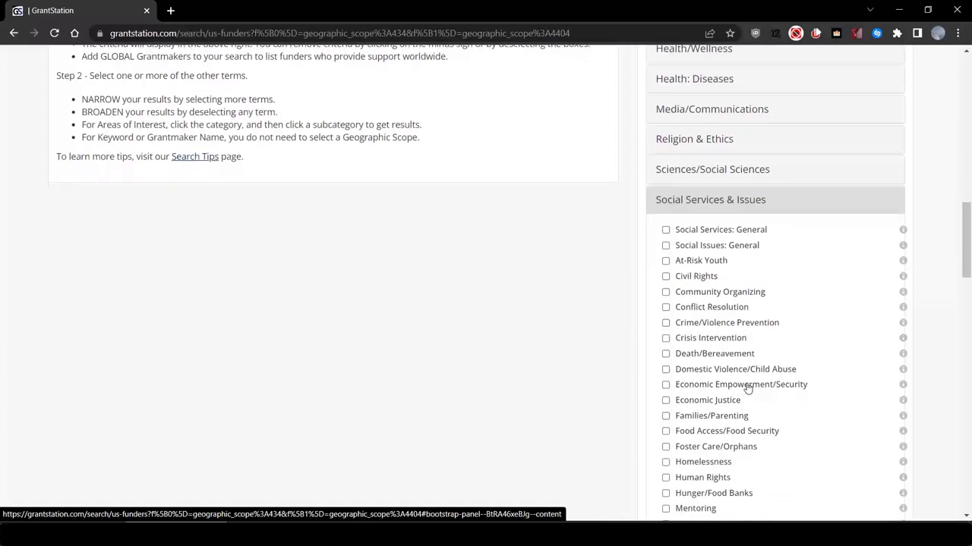
{"action": "left_click", "coordinate": [665, 424]}
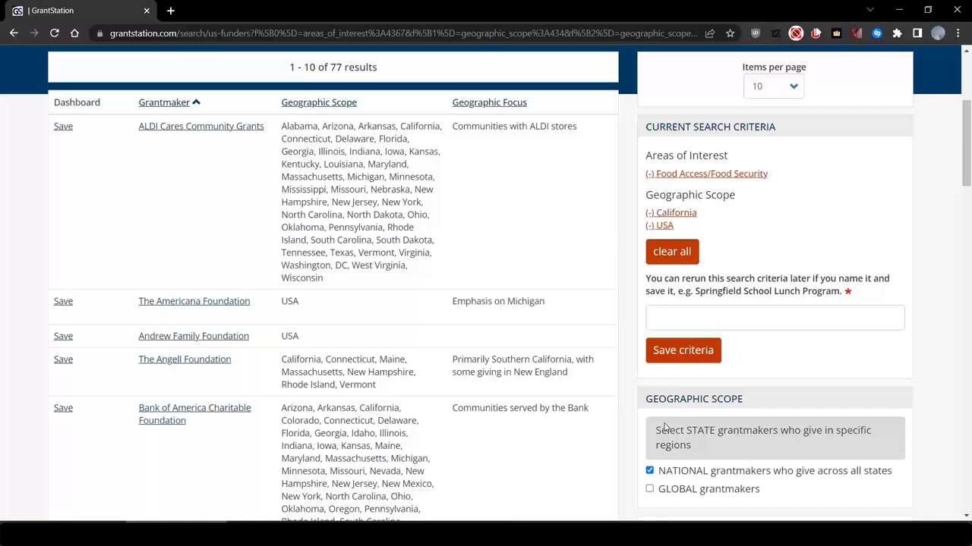
Narrow the grantmaker results further to the target population Hispanics
{"action": "scroll", "coordinate": [664, 427], "scroll_direction": "down", "scroll_amount": 6}
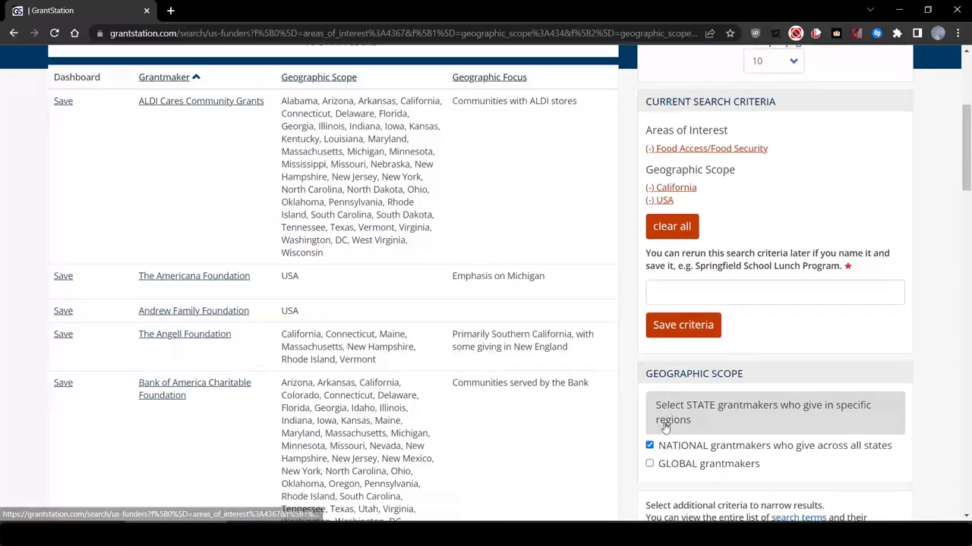
{"action": "scroll", "coordinate": [664, 427], "scroll_direction": "down", "scroll_amount": 2}
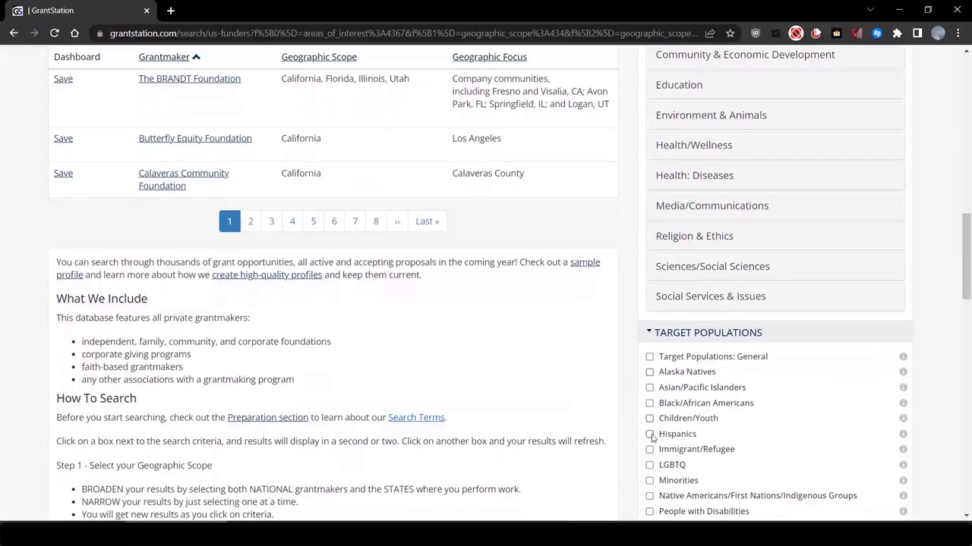
{"action": "left_click", "coordinate": [649, 435]}
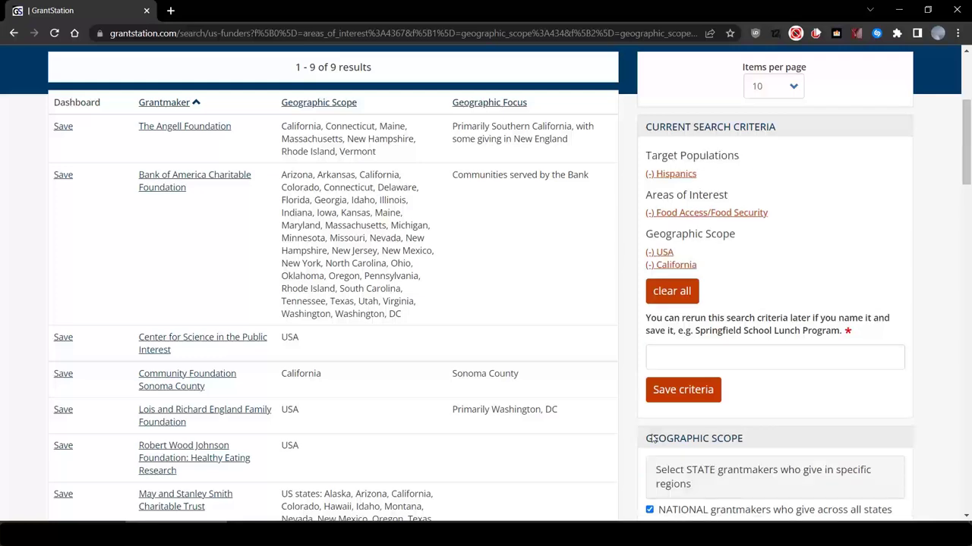
Open the Walmart Foundation profile from the results and read its giving programs, geographic focus, eligible applicants and application deadlines
{"action": "scroll", "coordinate": [642, 440], "scroll_direction": "down", "scroll_amount": 2}
{"action": "scroll", "coordinate": [641, 444], "scroll_direction": "down", "scroll_amount": 1}
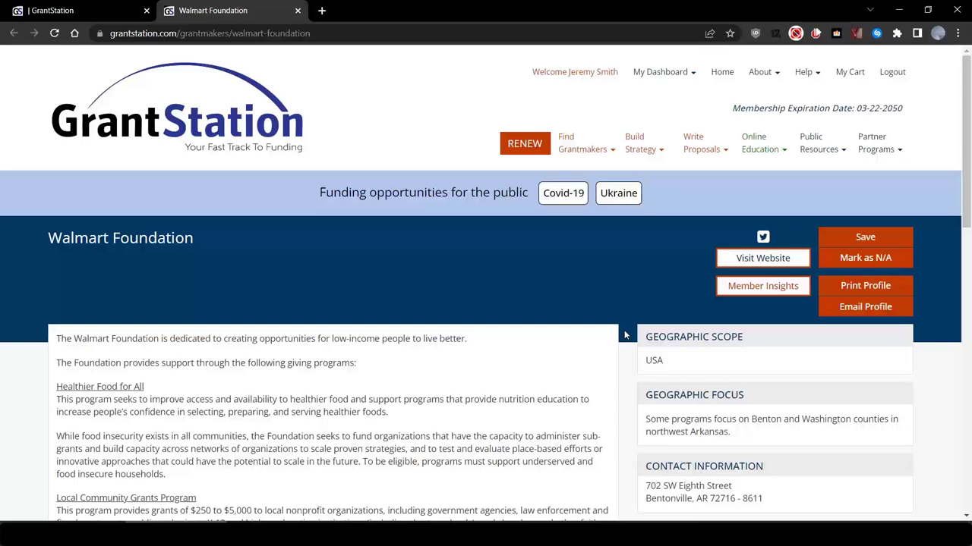
{"action": "scroll", "coordinate": [625, 335], "scroll_direction": "down", "scroll_amount": 2}
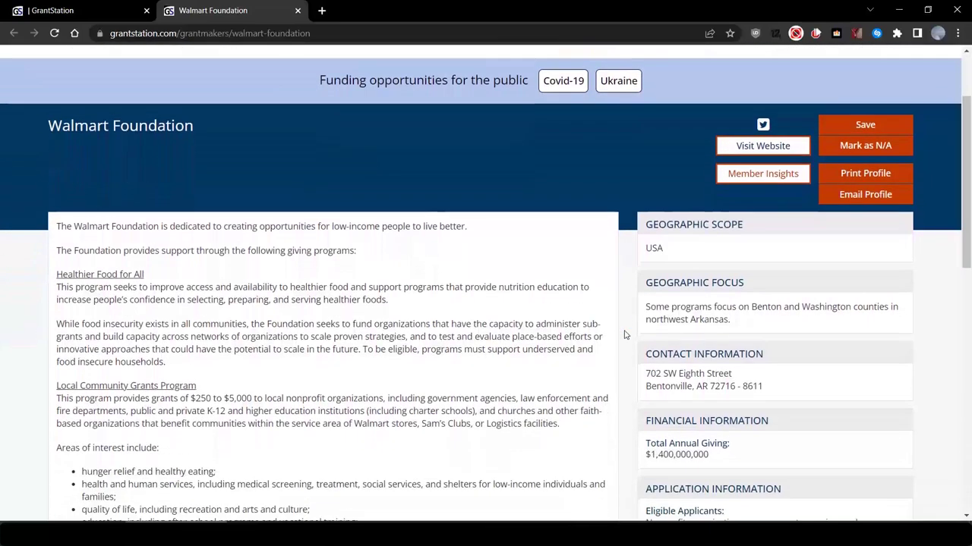
{"action": "scroll", "coordinate": [625, 335], "scroll_direction": "down", "scroll_amount": 1}
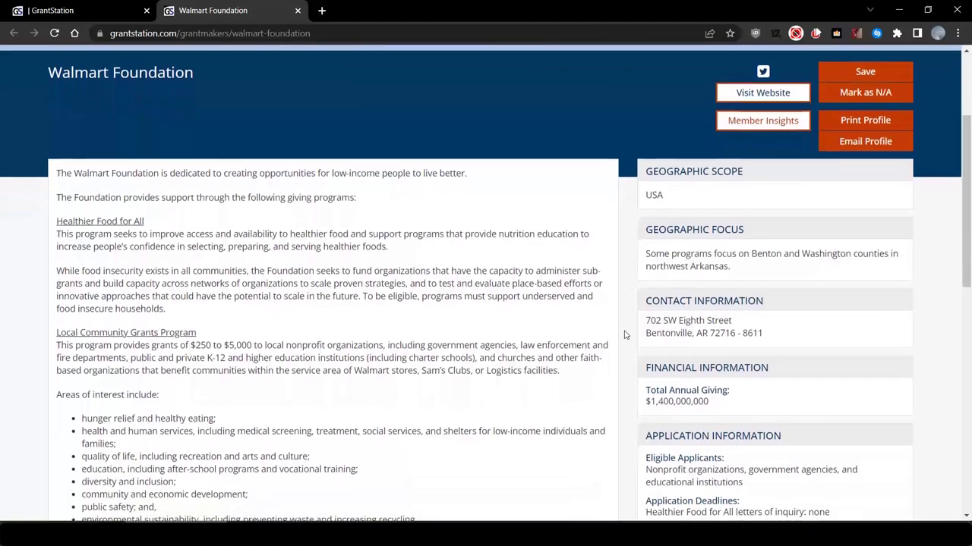
{"action": "scroll", "coordinate": [625, 335], "scroll_direction": "down", "scroll_amount": 1}
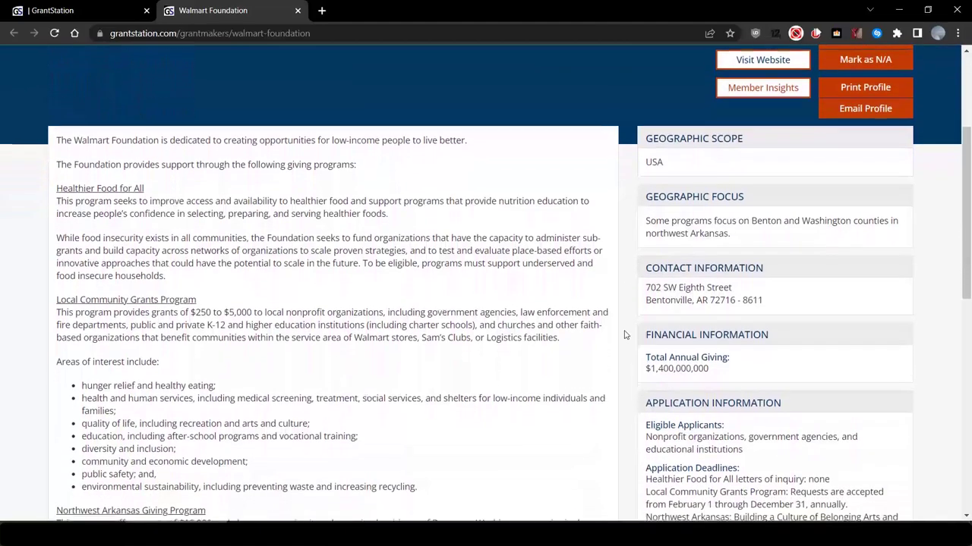
{"action": "scroll", "coordinate": [625, 335], "scroll_direction": "down", "scroll_amount": 1}
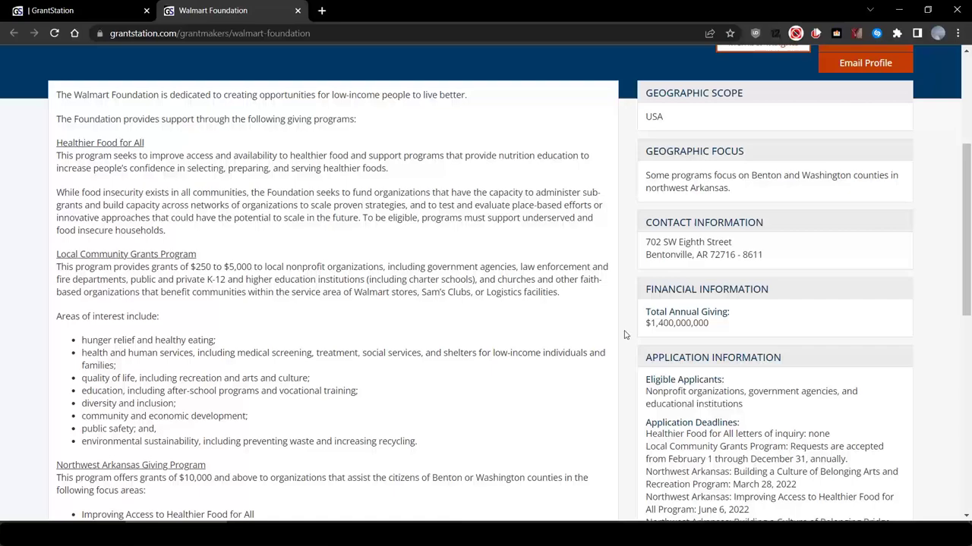
{"action": "scroll", "coordinate": [625, 335], "scroll_direction": "down", "scroll_amount": 1}
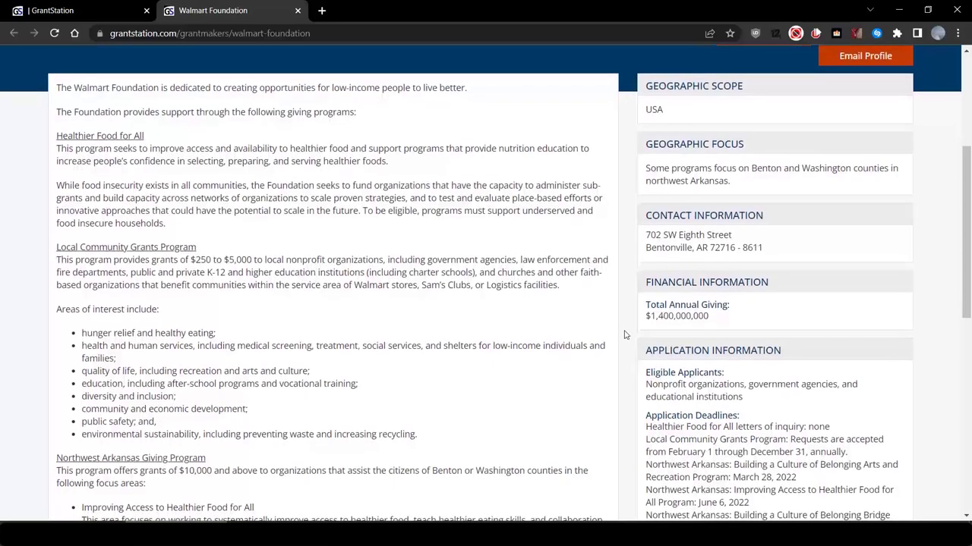
{"action": "scroll", "coordinate": [624, 335], "scroll_direction": "down", "scroll_amount": 1}
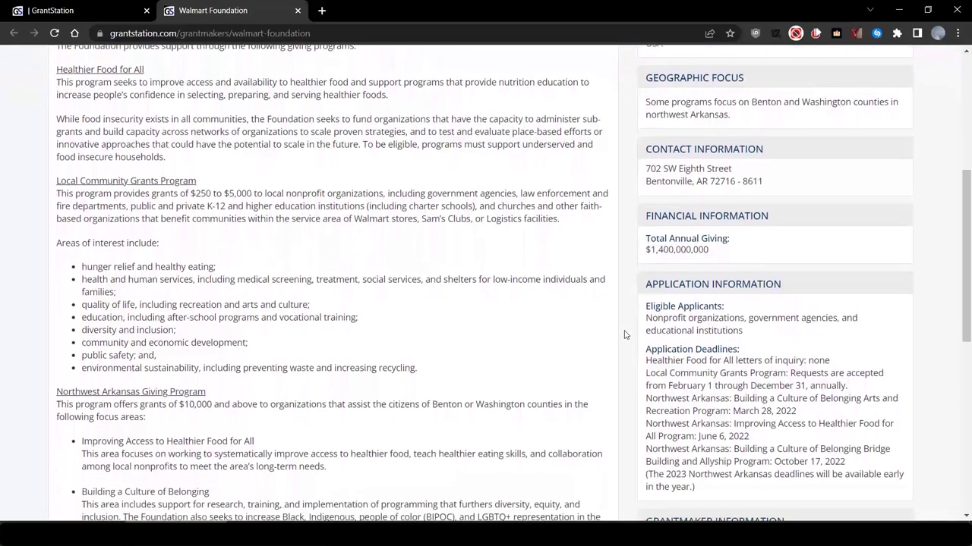
{"action": "scroll", "coordinate": [625, 335], "scroll_direction": "down", "scroll_amount": 2}
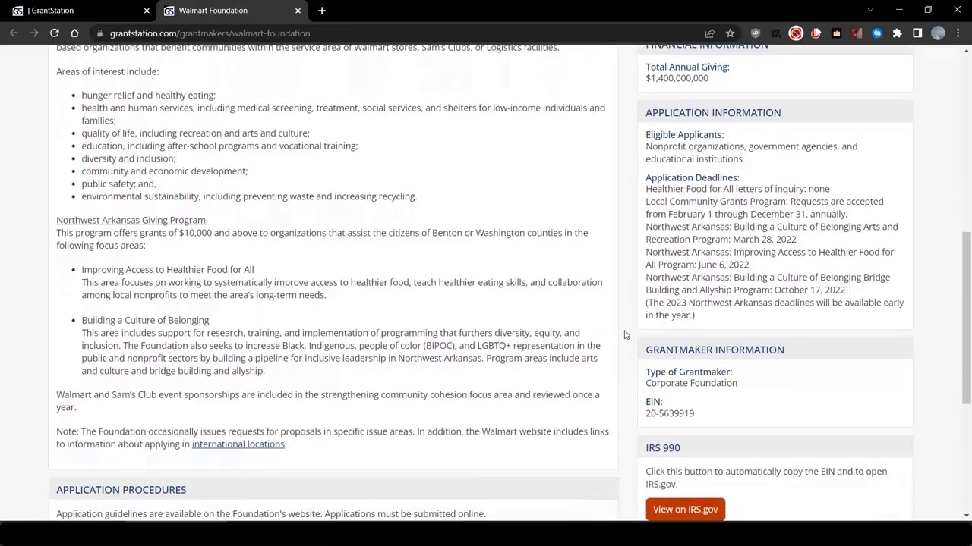
Visit the Walmart Foundation's website and read its Healthier Food for All page under Strengthening Community
{"action": "scroll", "coordinate": [624, 334], "scroll_direction": "up", "scroll_amount": 10}
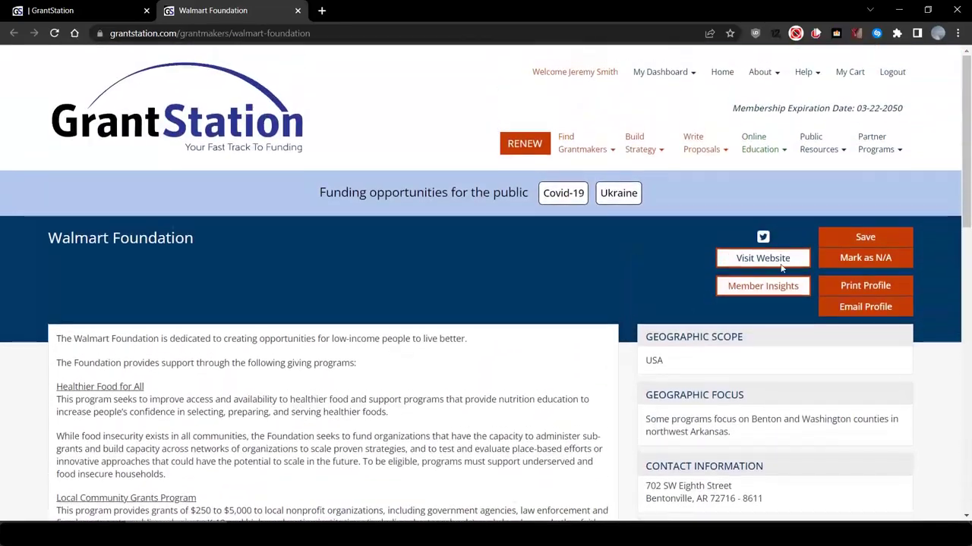
{"action": "left_click", "coordinate": [783, 258]}
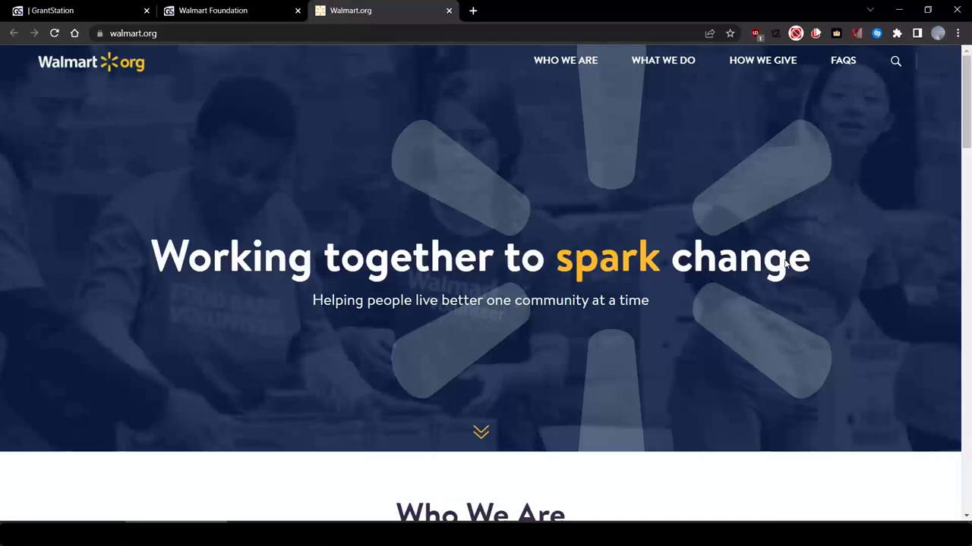
{"action": "mouse_move", "coordinate": [655, 67]}
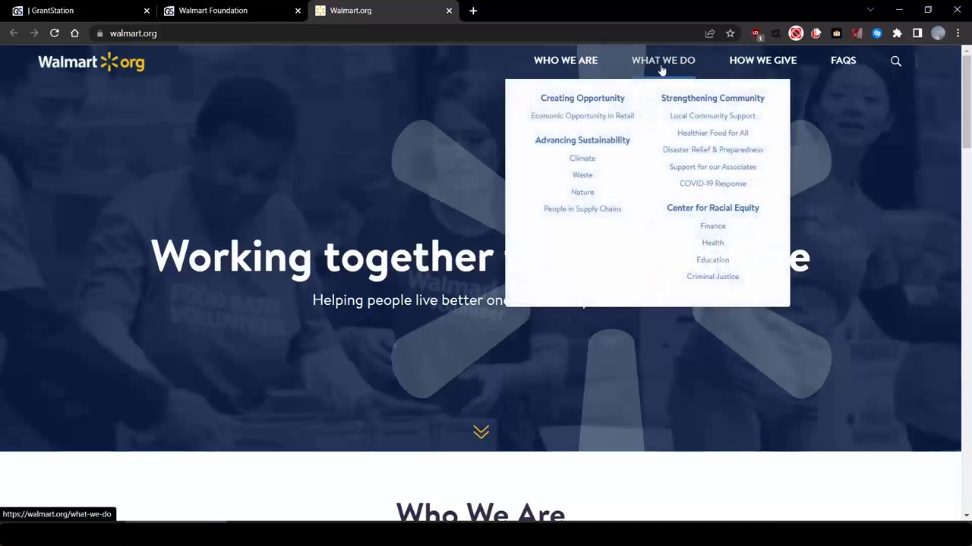
{"action": "left_click", "coordinate": [711, 135]}
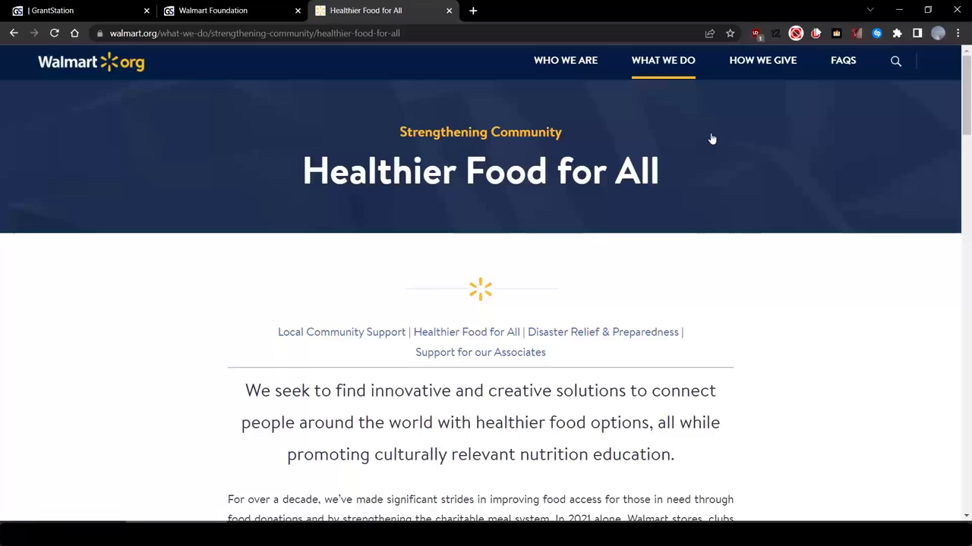
{"action": "scroll", "coordinate": [711, 139], "scroll_direction": "down", "scroll_amount": 2}
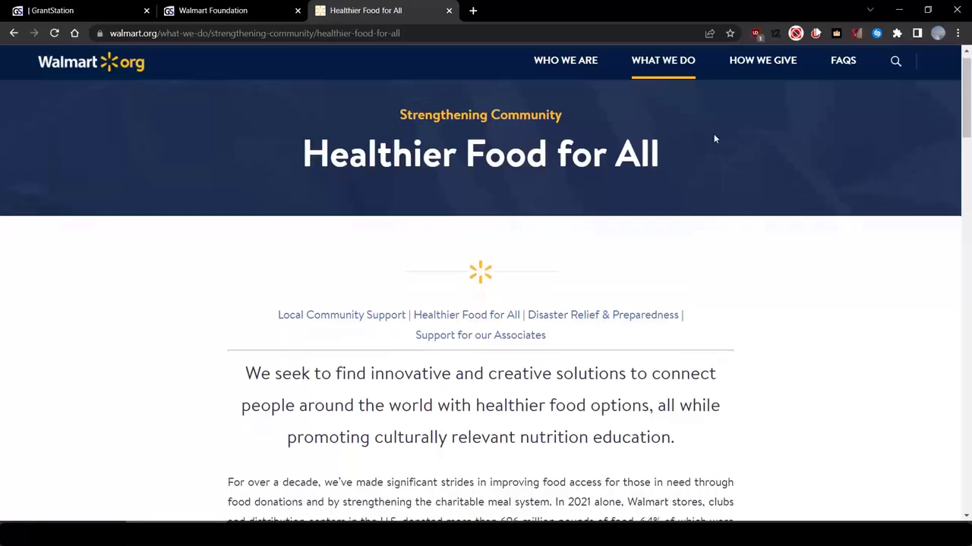
{"action": "scroll", "coordinate": [713, 140], "scroll_direction": "down", "scroll_amount": 4}
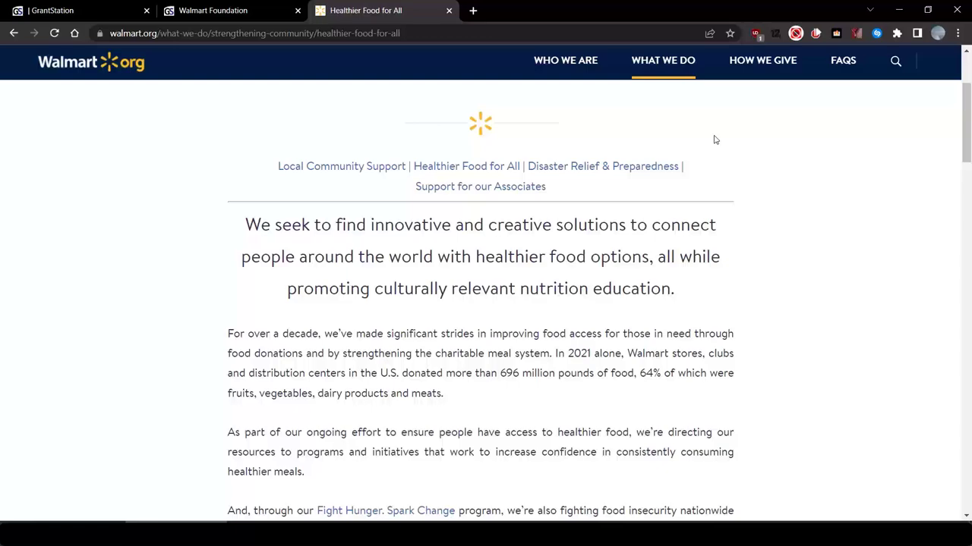
{"action": "scroll", "coordinate": [713, 140], "scroll_direction": "down", "scroll_amount": 1}
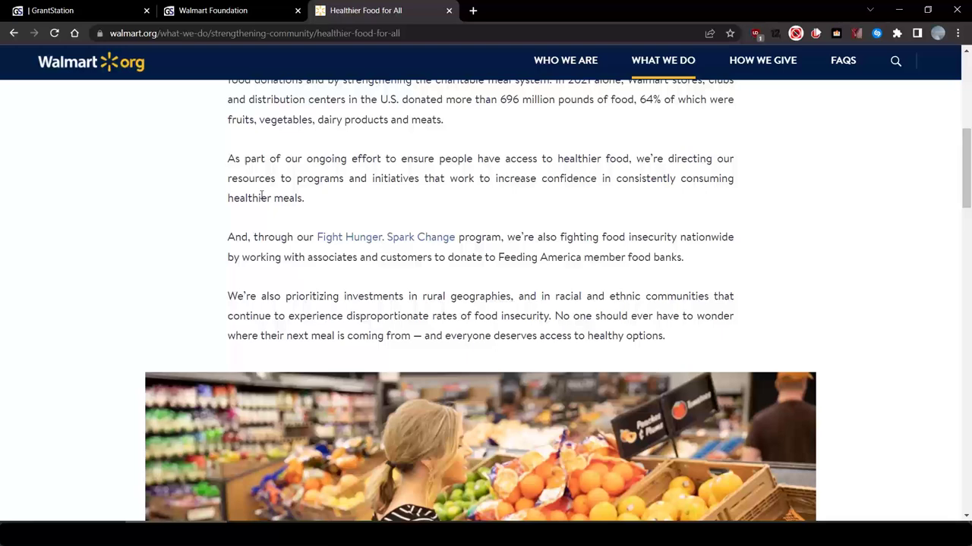
Return to the Walmart Foundation profile in GrantStation and save the grantmaker
{"action": "left_click", "coordinate": [232, 15]}
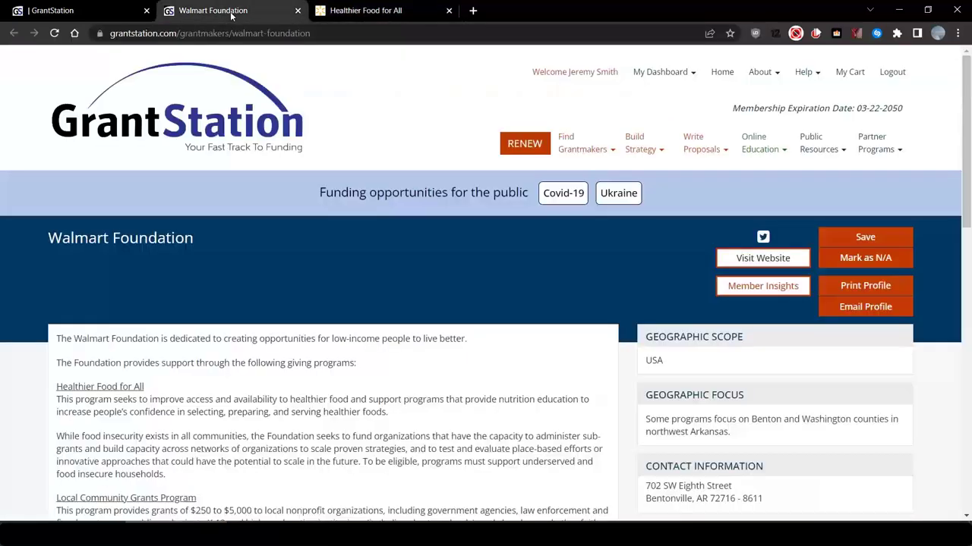
{"action": "left_click", "coordinate": [841, 237]}
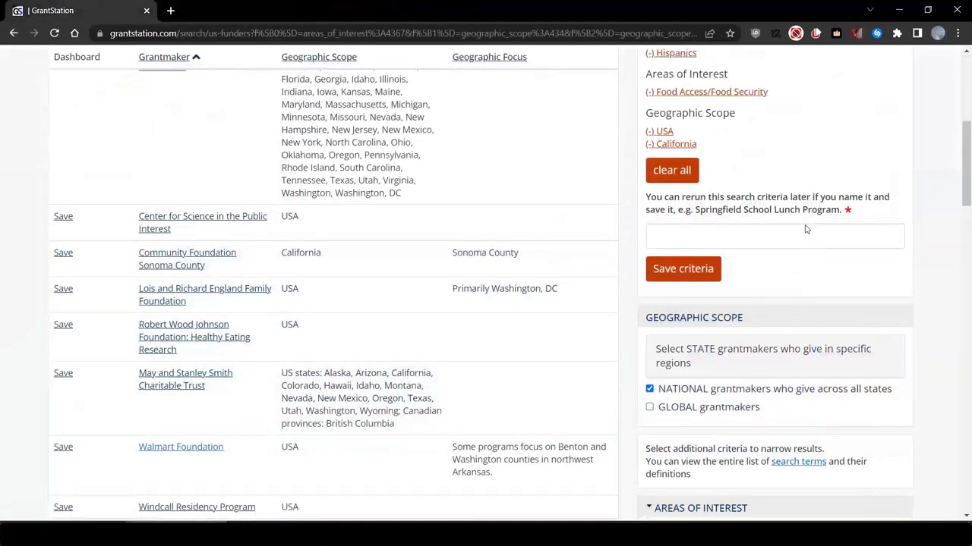
Clear all current criteria from the US Charitable grantmaker search
{"action": "scroll", "coordinate": [806, 230], "scroll_direction": "up", "scroll_amount": 3}
{"action": "scroll", "coordinate": [806, 229], "scroll_direction": "up", "scroll_amount": 2}
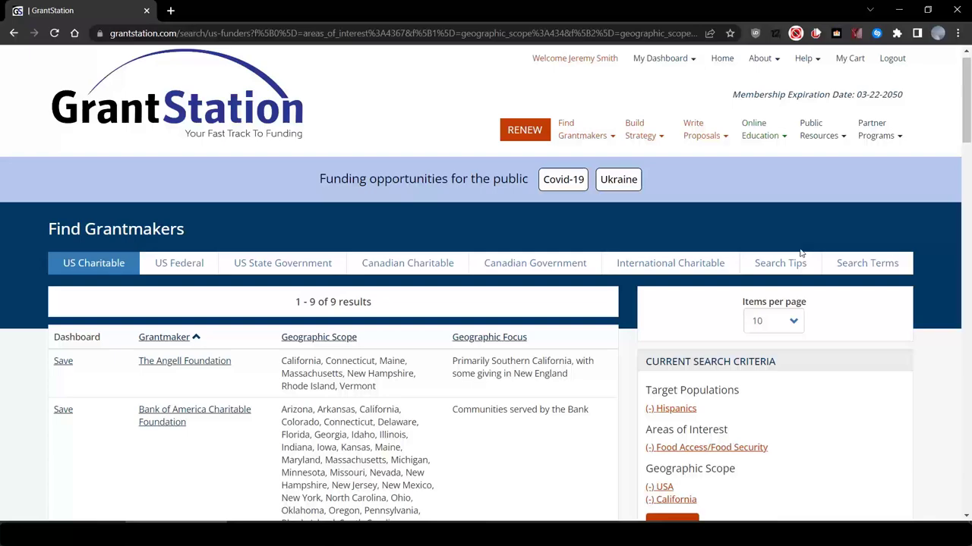
{"action": "scroll", "coordinate": [735, 379], "scroll_direction": "down", "scroll_amount": 2}
{"action": "left_click", "coordinate": [689, 422]}
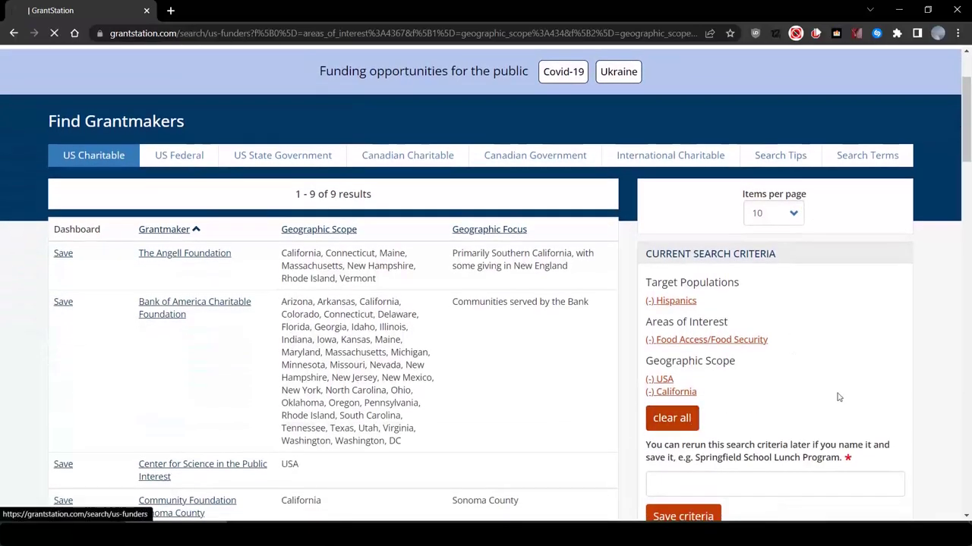
Start a new US Charitable search scoped to California plus national grantmakers who give across all states
{"action": "scroll", "coordinate": [841, 394], "scroll_direction": "down", "scroll_amount": 2}
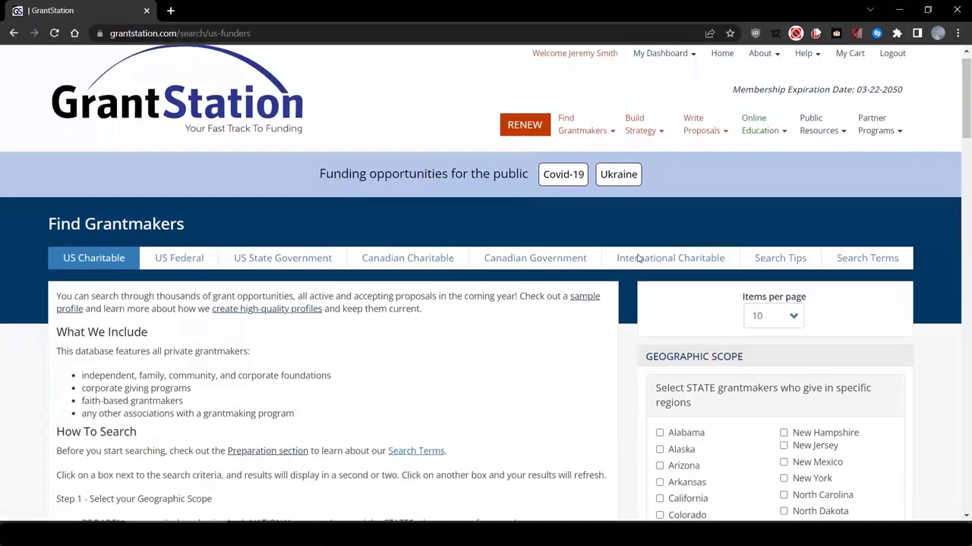
{"action": "left_click", "coordinate": [659, 393]}
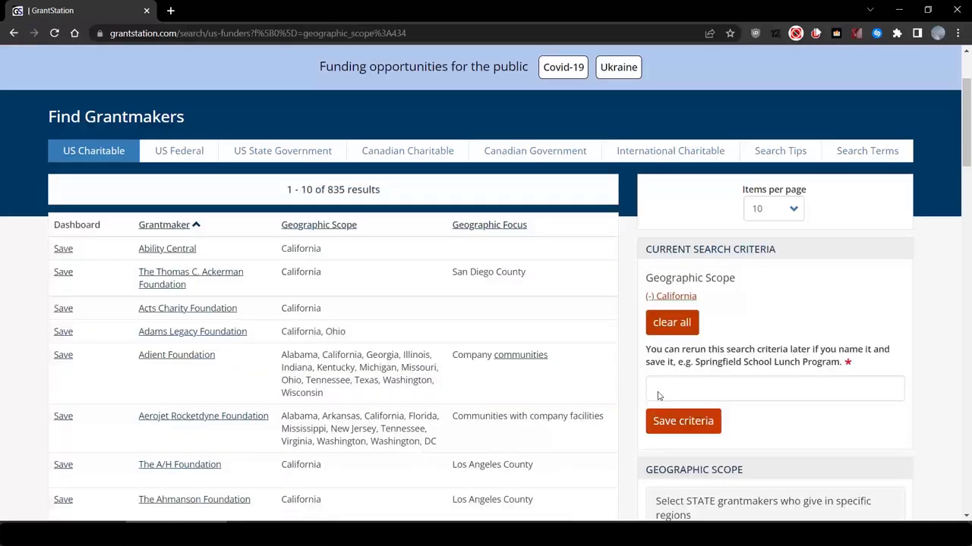
{"action": "scroll", "coordinate": [658, 396], "scroll_direction": "down", "scroll_amount": 3}
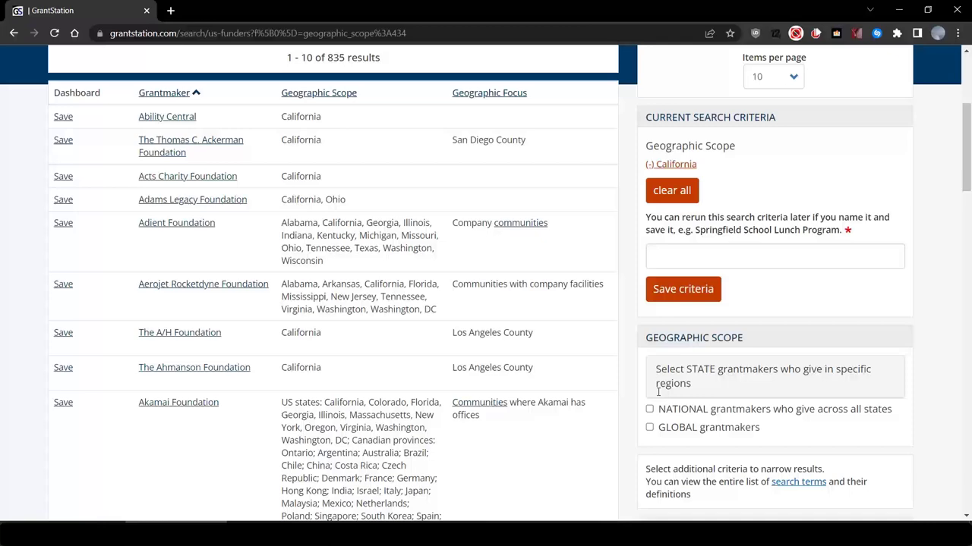
{"action": "left_click", "coordinate": [649, 355]}
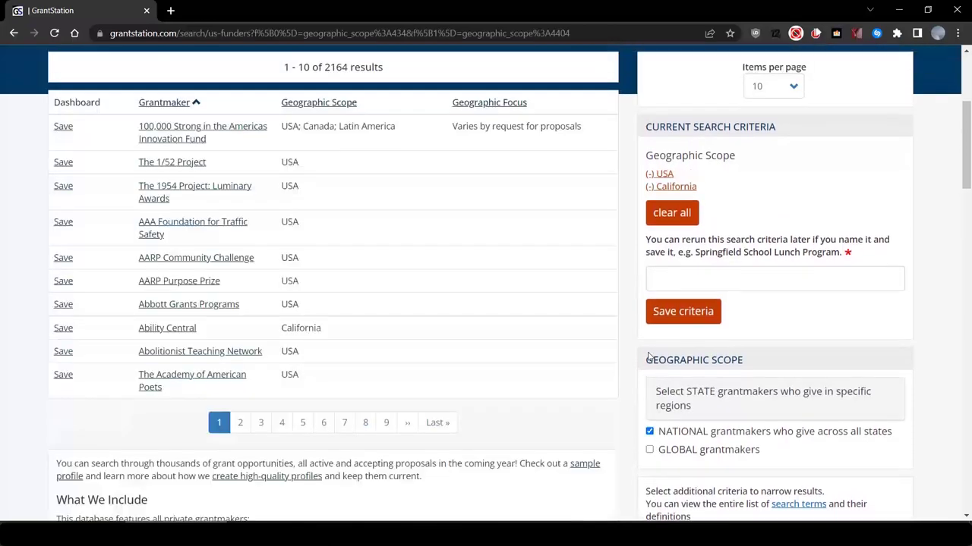
Narrow the search to the Organic Farming/Local Food area of interest within Environment & Animals
{"action": "scroll", "coordinate": [649, 357], "scroll_direction": "down", "scroll_amount": 5}
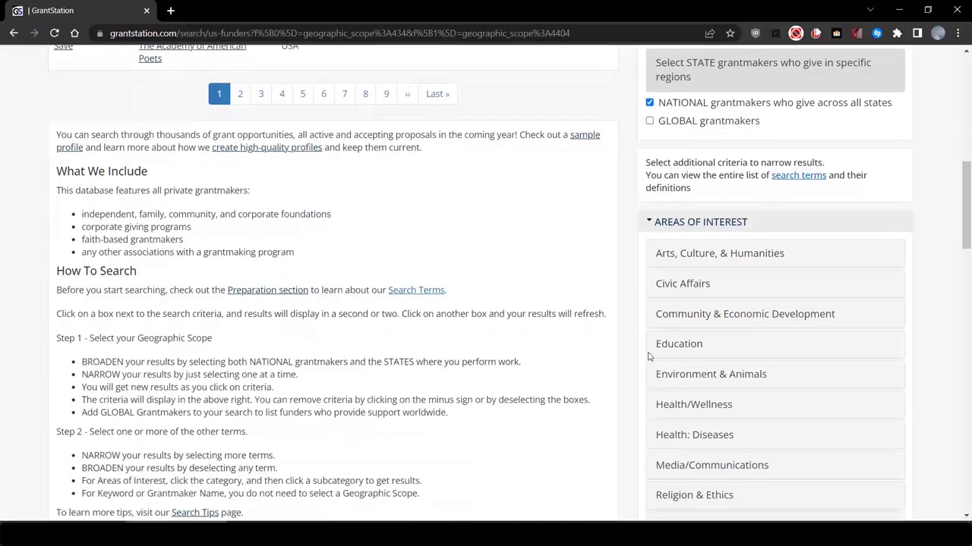
{"action": "scroll", "coordinate": [660, 349], "scroll_direction": "down", "scroll_amount": 1}
{"action": "left_click", "coordinate": [680, 339]}
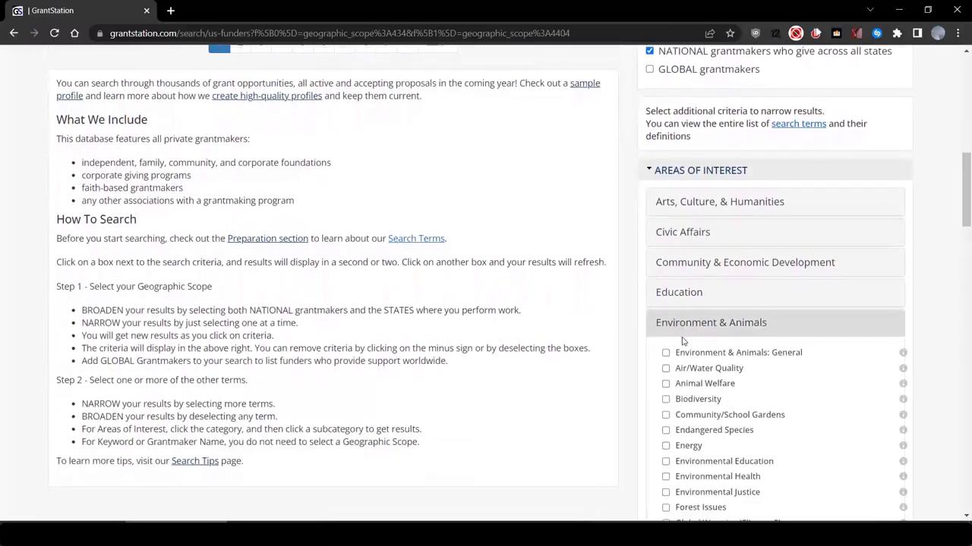
{"action": "scroll", "coordinate": [681, 342], "scroll_direction": "down", "scroll_amount": 3}
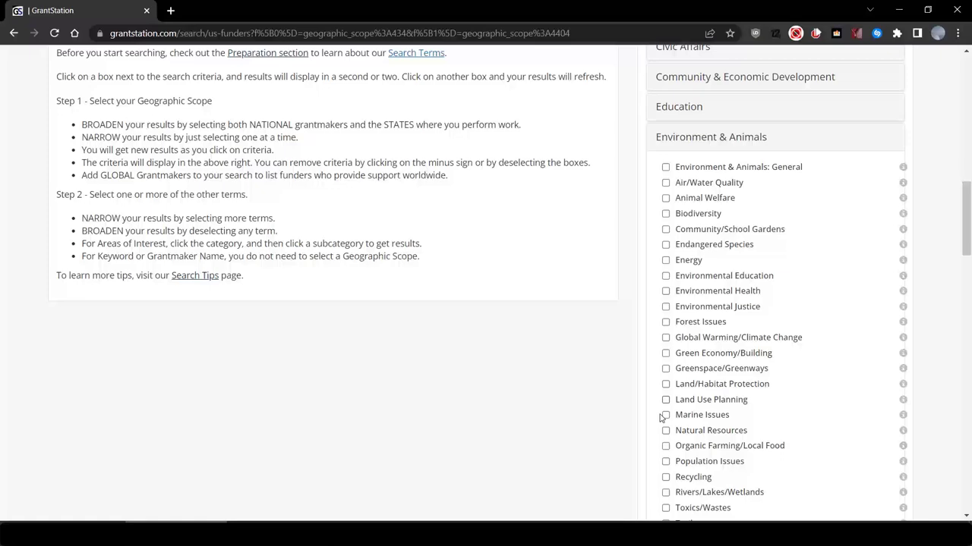
{"action": "left_click", "coordinate": [665, 446]}
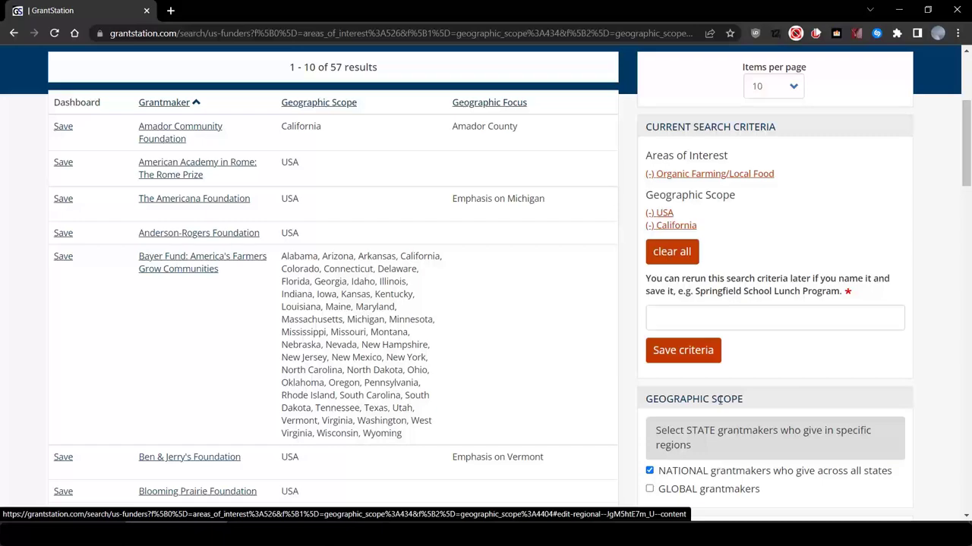
Narrow the results further to grantmakers whose target population is Hispanics
{"action": "scroll", "coordinate": [720, 400], "scroll_direction": "down", "scroll_amount": 10}
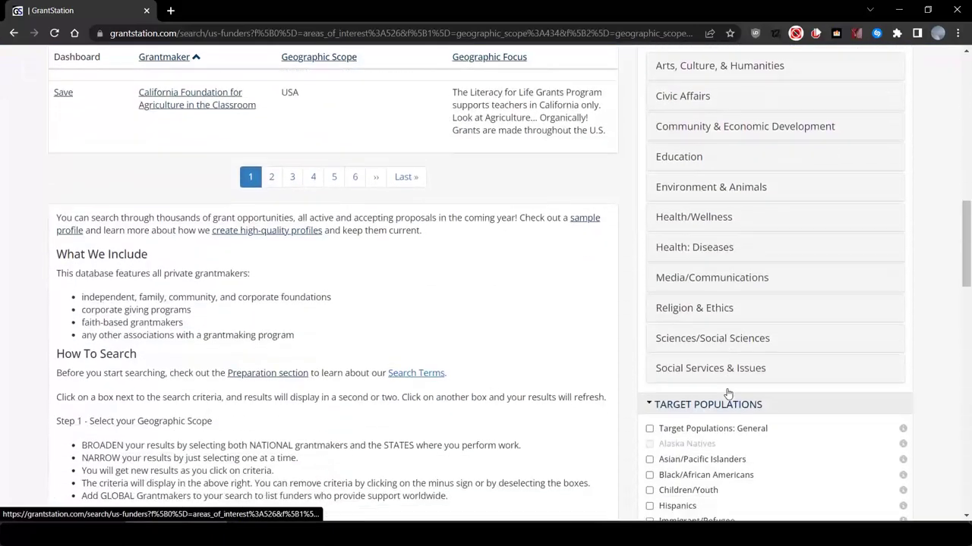
{"action": "scroll", "coordinate": [728, 394], "scroll_direction": "down", "scroll_amount": 4}
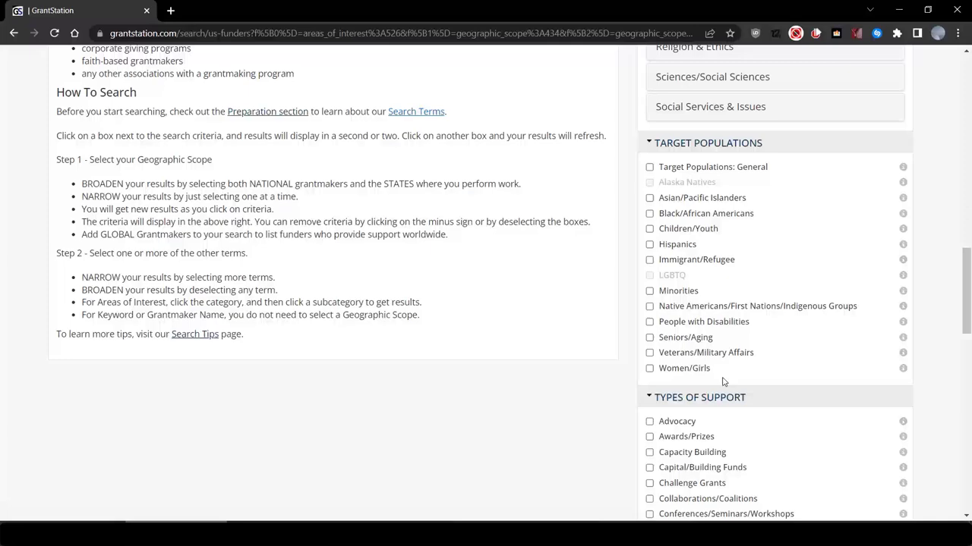
{"action": "left_click", "coordinate": [649, 240]}
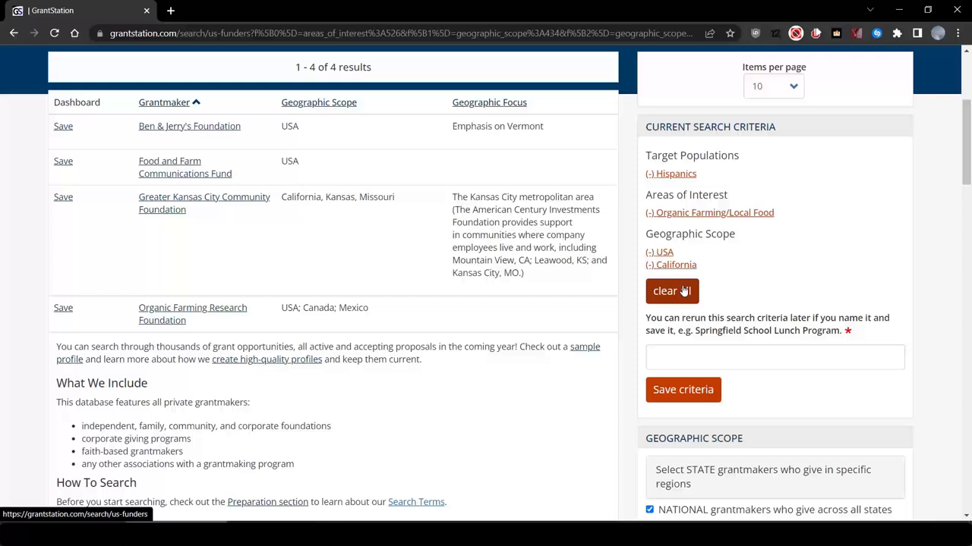
Clear all current search criteria and run a US Charitable keyword search for "garden"
{"action": "left_click", "coordinate": [683, 291]}
{"action": "scroll", "coordinate": [683, 291], "scroll_direction": "down", "scroll_amount": 8}
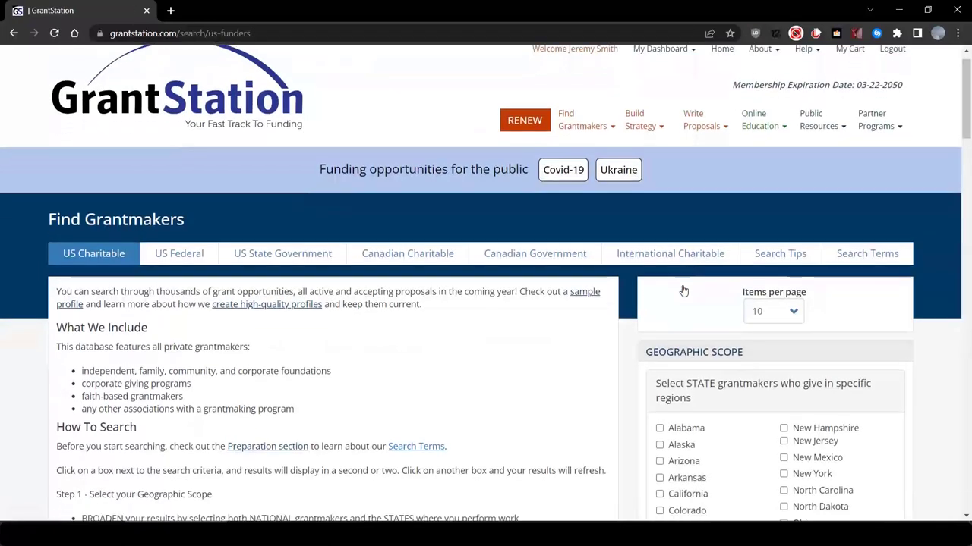
{"action": "scroll", "coordinate": [684, 291], "scroll_direction": "down", "scroll_amount": 8}
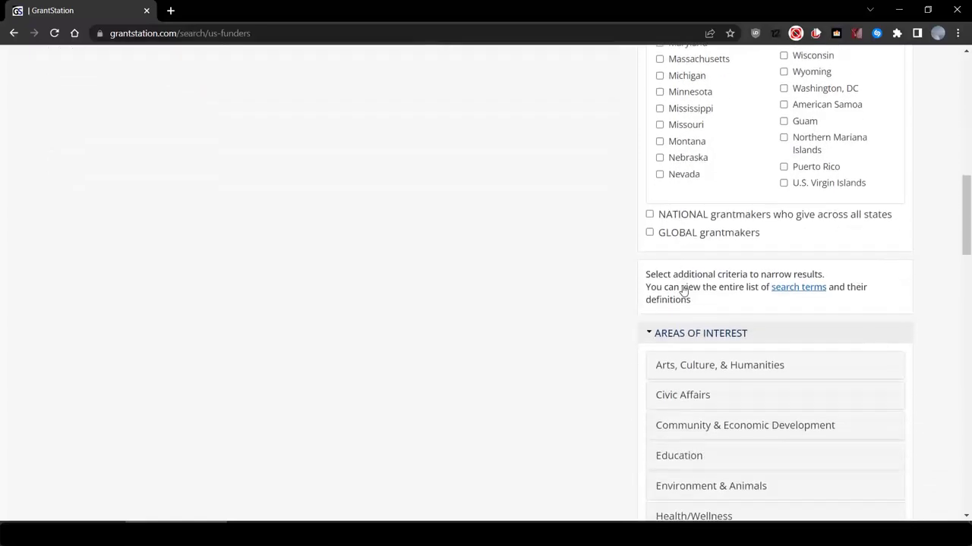
{"action": "scroll", "coordinate": [683, 291], "scroll_direction": "down", "scroll_amount": 10}
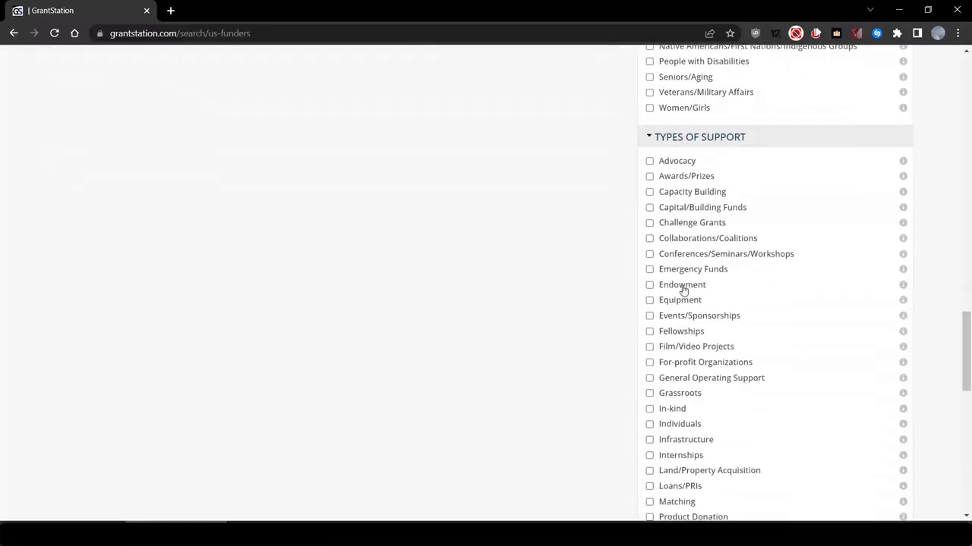
{"action": "scroll", "coordinate": [683, 291], "scroll_direction": "down", "scroll_amount": 2}
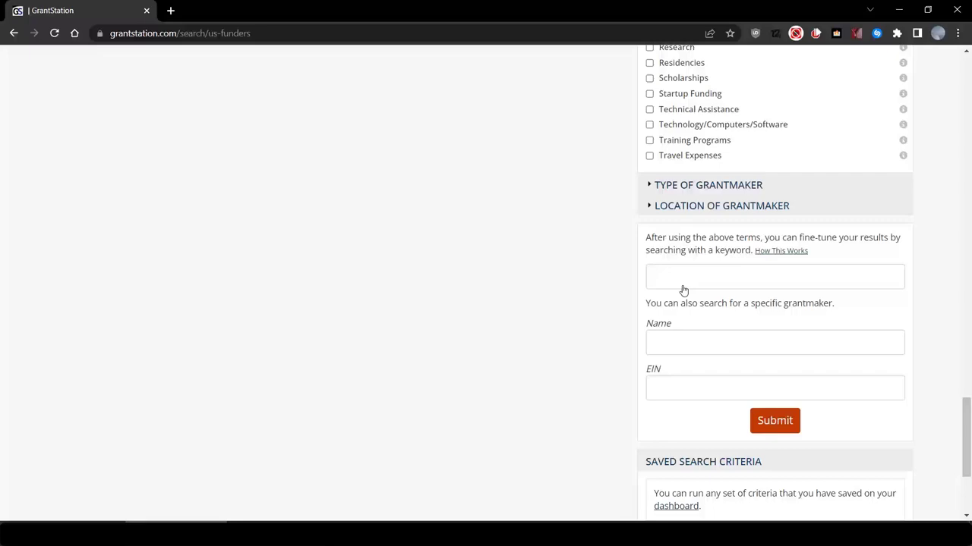
{"action": "left_click", "coordinate": [683, 277]}
{"action": "type", "text": "garden"}
{"action": "left_click", "coordinate": [774, 398]}
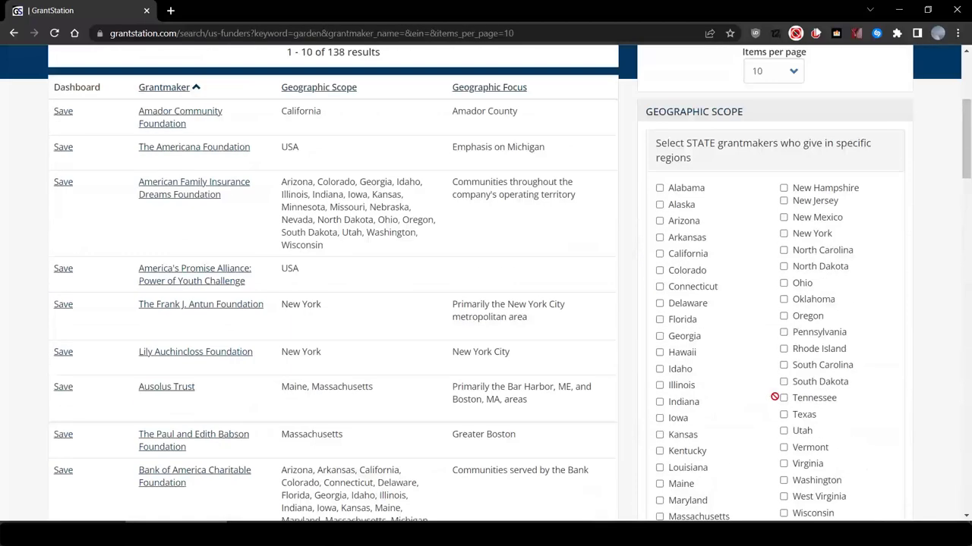
Limit the garden keyword search to state grantmakers who give in California
{"action": "left_click", "coordinate": [752, 387]}
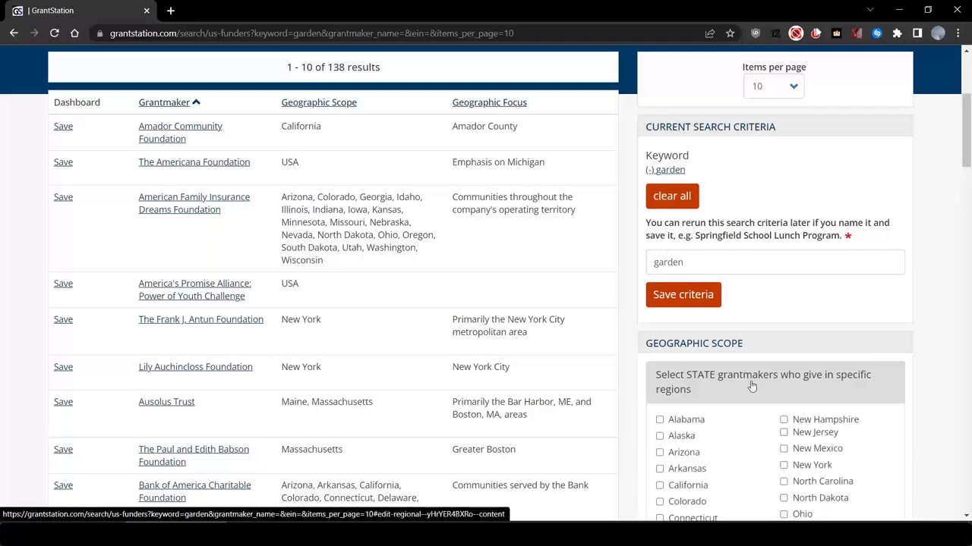
{"action": "scroll", "coordinate": [751, 387], "scroll_direction": "down", "scroll_amount": 2}
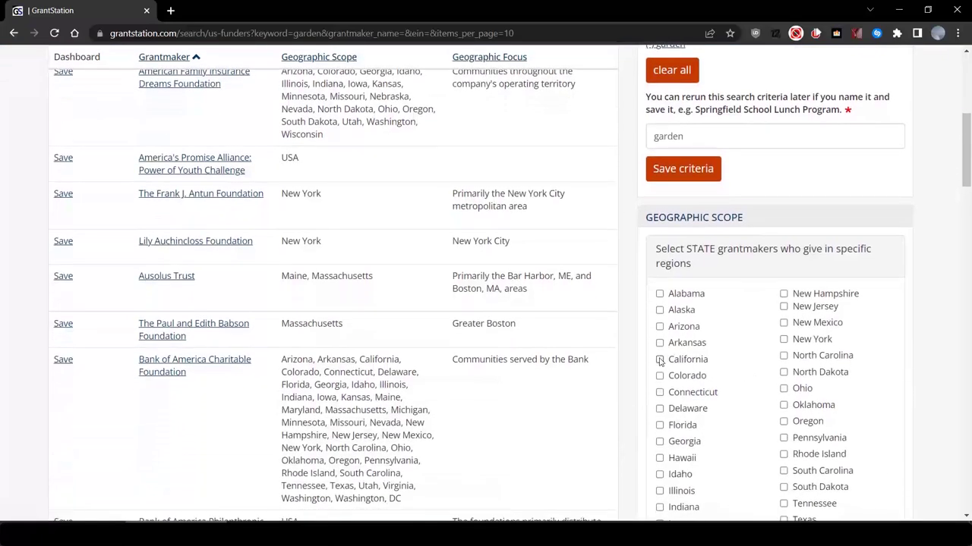
{"action": "left_click", "coordinate": [660, 361]}
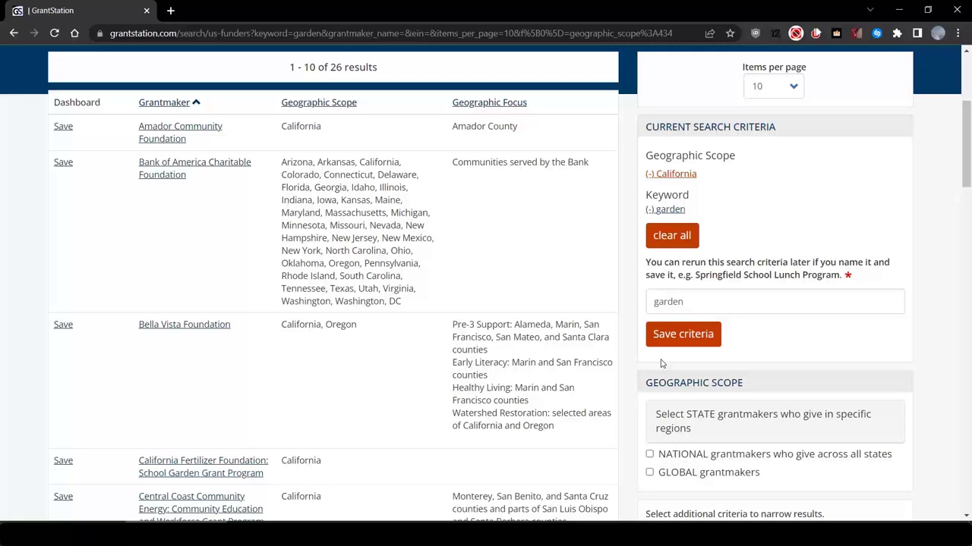
Look through the California garden results and the Areas of Interest and Target Populations criteria available for narrowing them
{"action": "scroll", "coordinate": [652, 365], "scroll_direction": "down", "scroll_amount": 5}
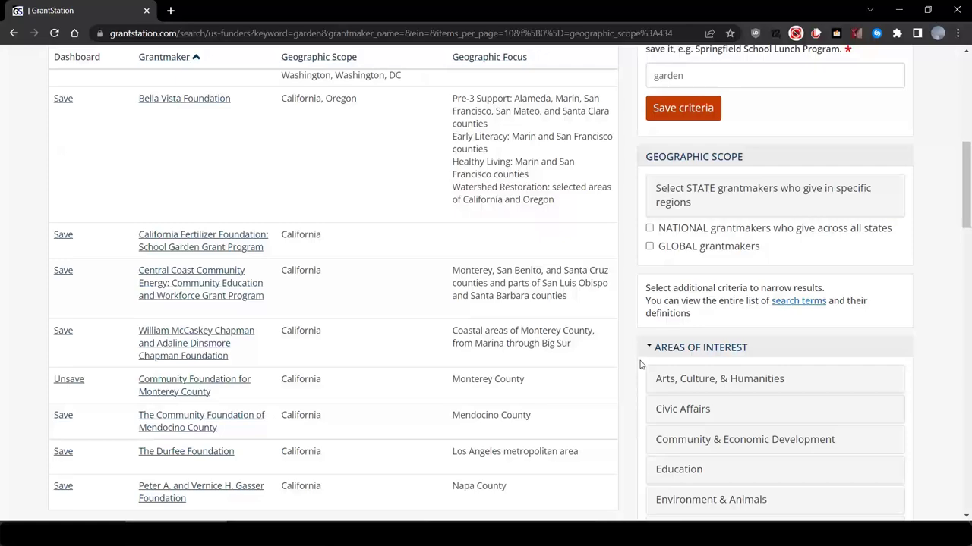
{"action": "scroll", "coordinate": [639, 364], "scroll_direction": "down", "scroll_amount": 3}
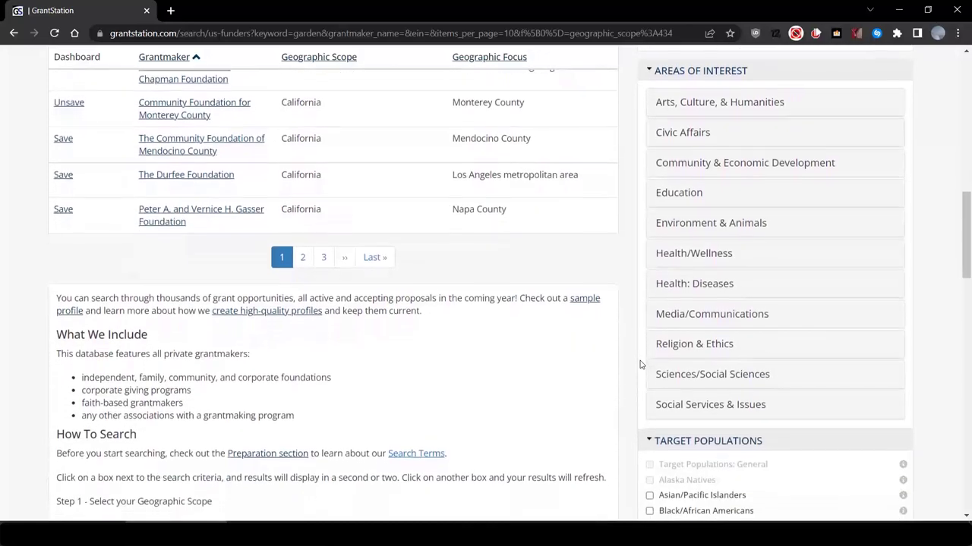
{"action": "scroll", "coordinate": [640, 364], "scroll_direction": "down", "scroll_amount": 3}
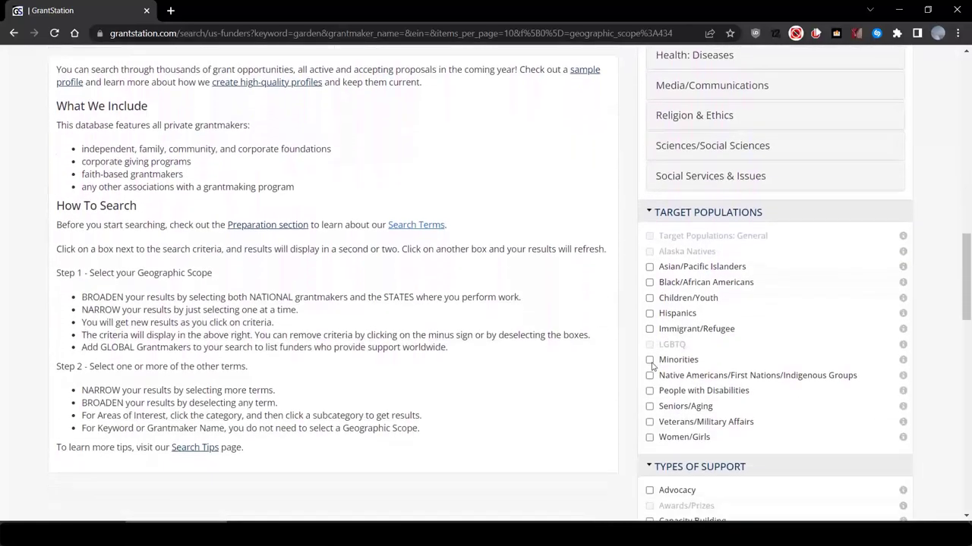
{"action": "scroll", "coordinate": [651, 366], "scroll_direction": "down", "scroll_amount": 1}
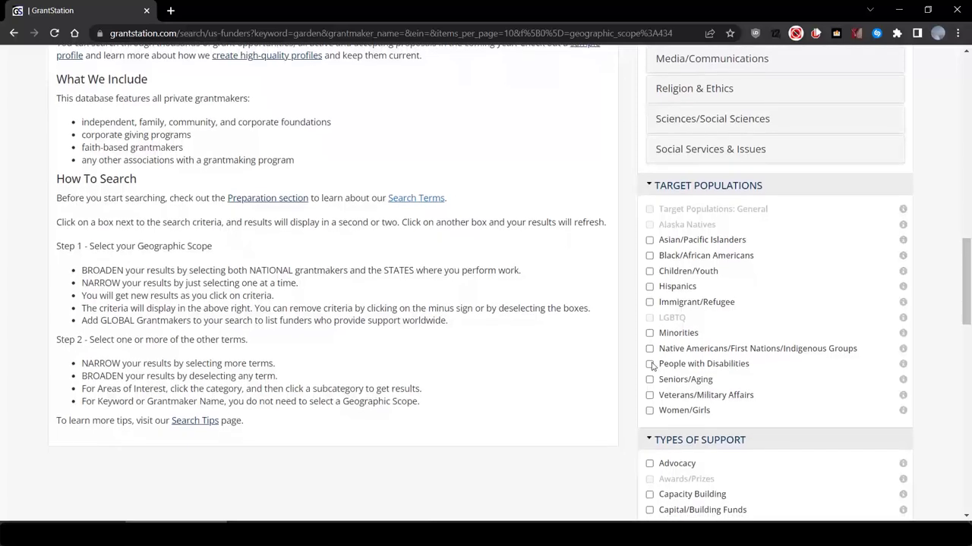